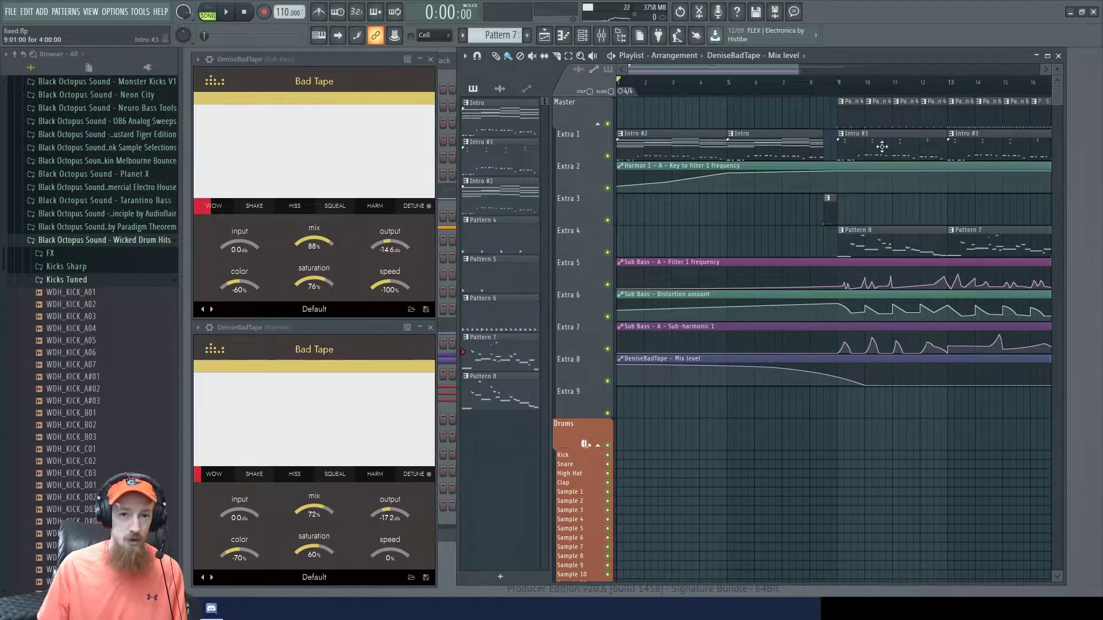
- Play the arrangement from the beginning to hear all sections, then stop playback
{"action": "scroll", "coordinate": [881, 147], "scroll_direction": "right", "scroll_amount": 4}
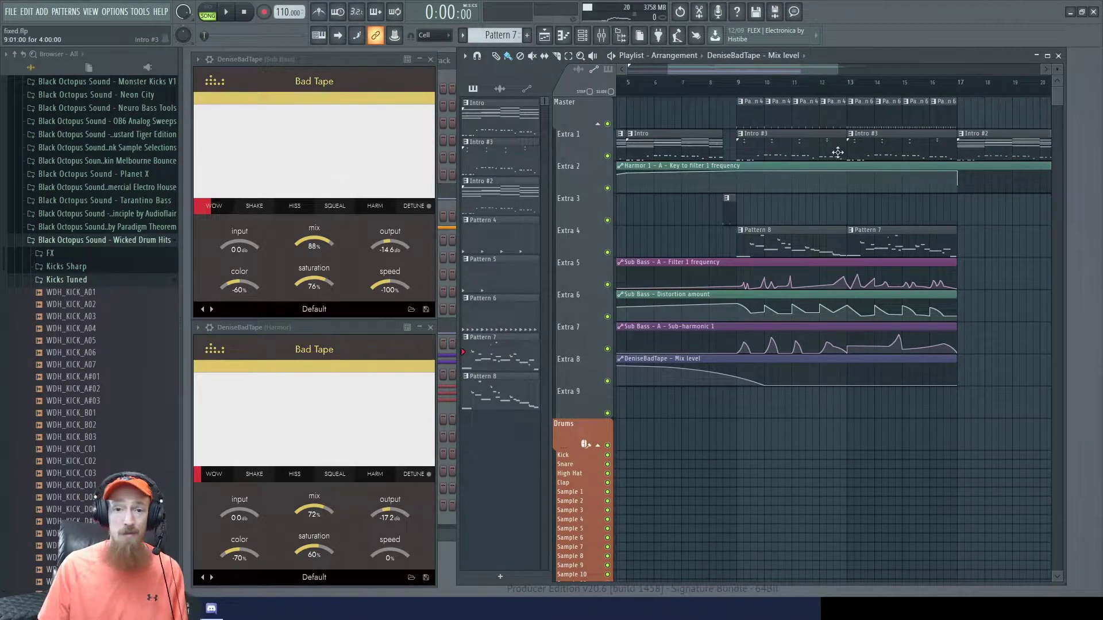
{"action": "scroll", "coordinate": [741, 152], "scroll_direction": "left", "scroll_amount": 4}
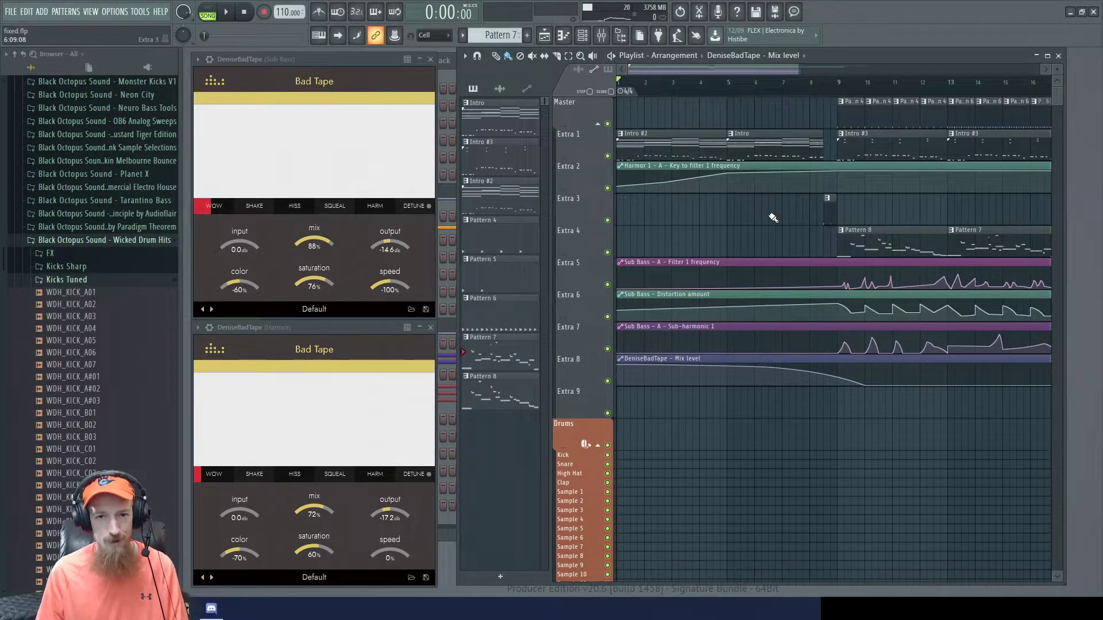
{"action": "key", "text": "space"}
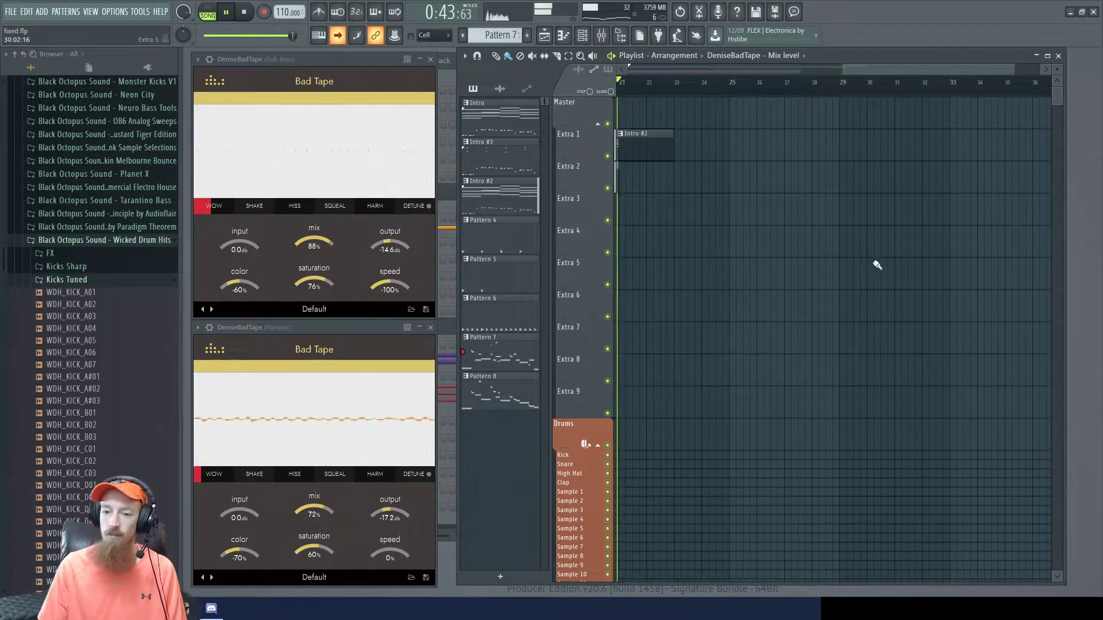
{"action": "key", "text": "space"}
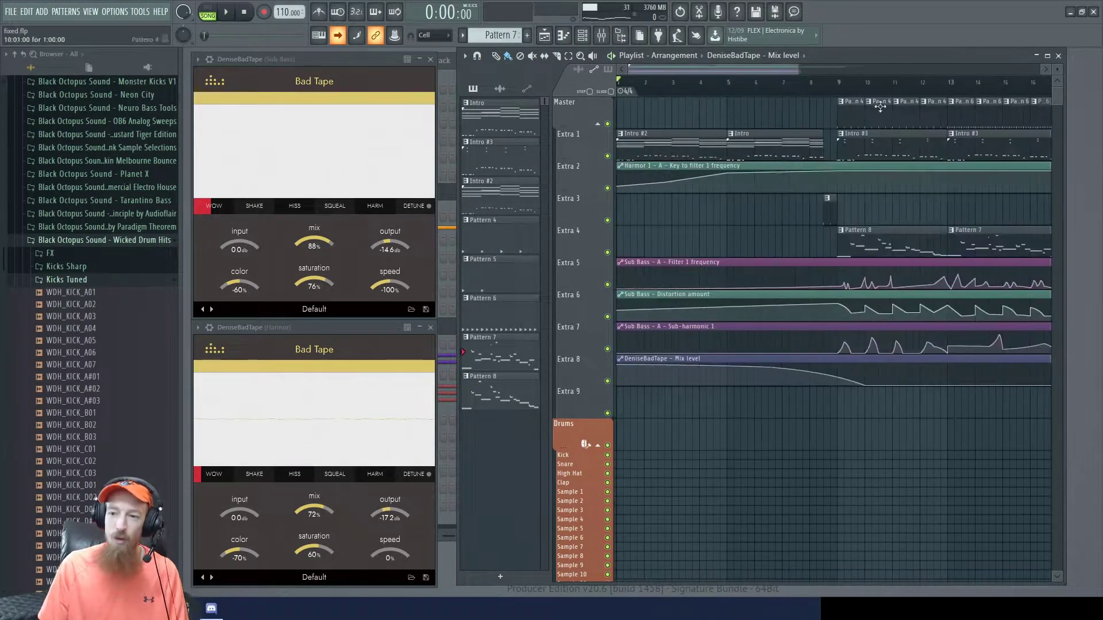
{"action": "scroll", "coordinate": [917, 249], "scroll_direction": "down", "scroll_amount": 2}
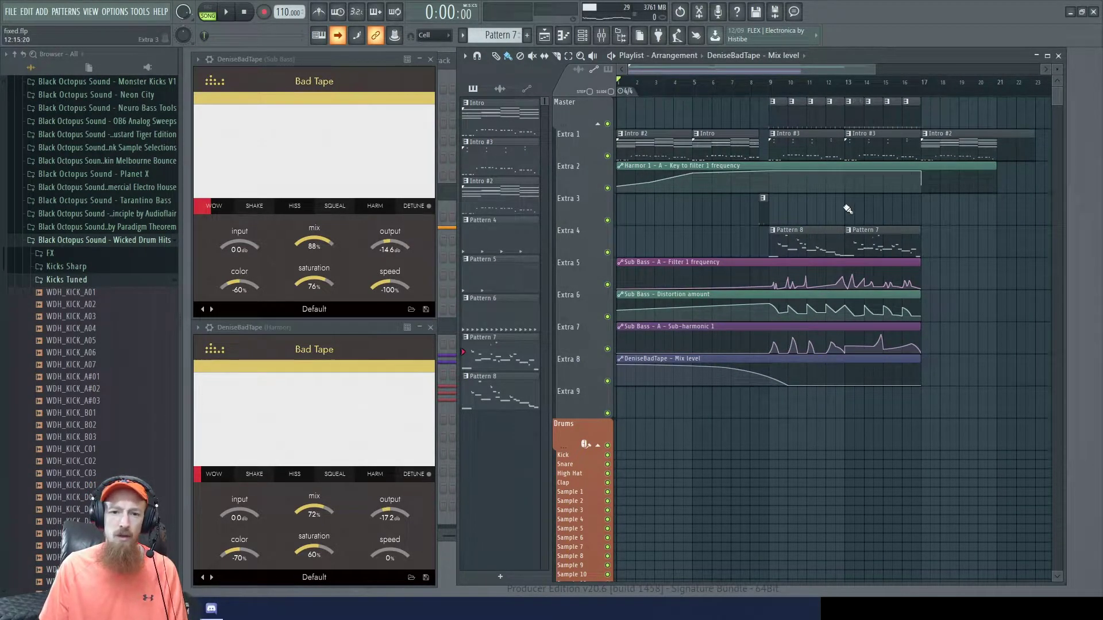
- Set the playback start at bar 5, bring the mixer to the front, and audition the intro with Bad Tape active on the Harmor track
{"action": "mouse_move", "coordinate": [821, 183]}
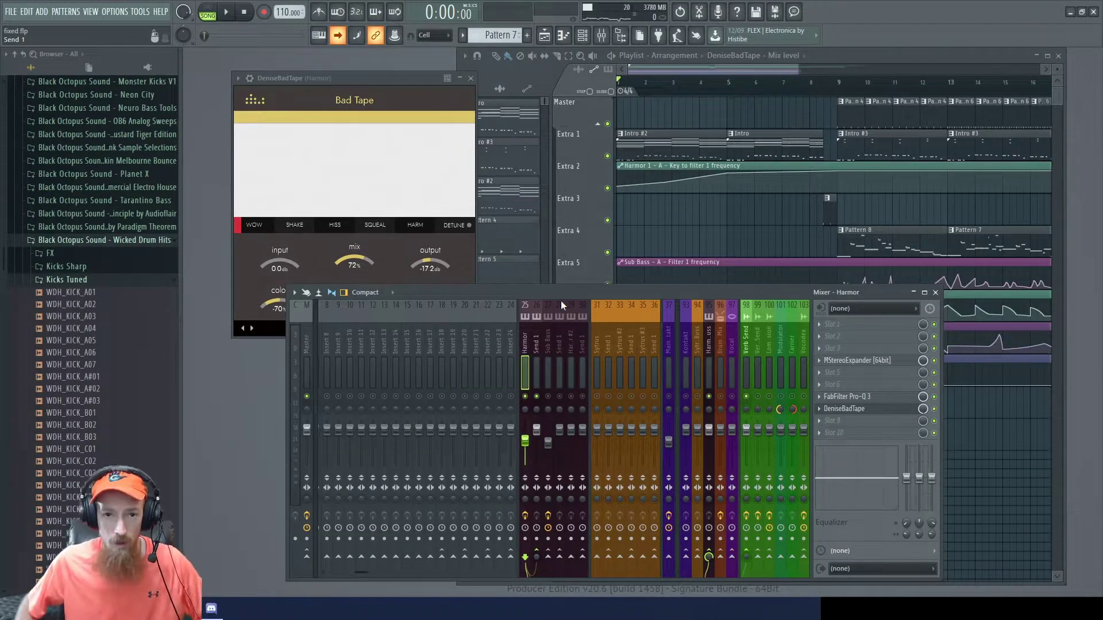
{"action": "left_click", "coordinate": [735, 86]}
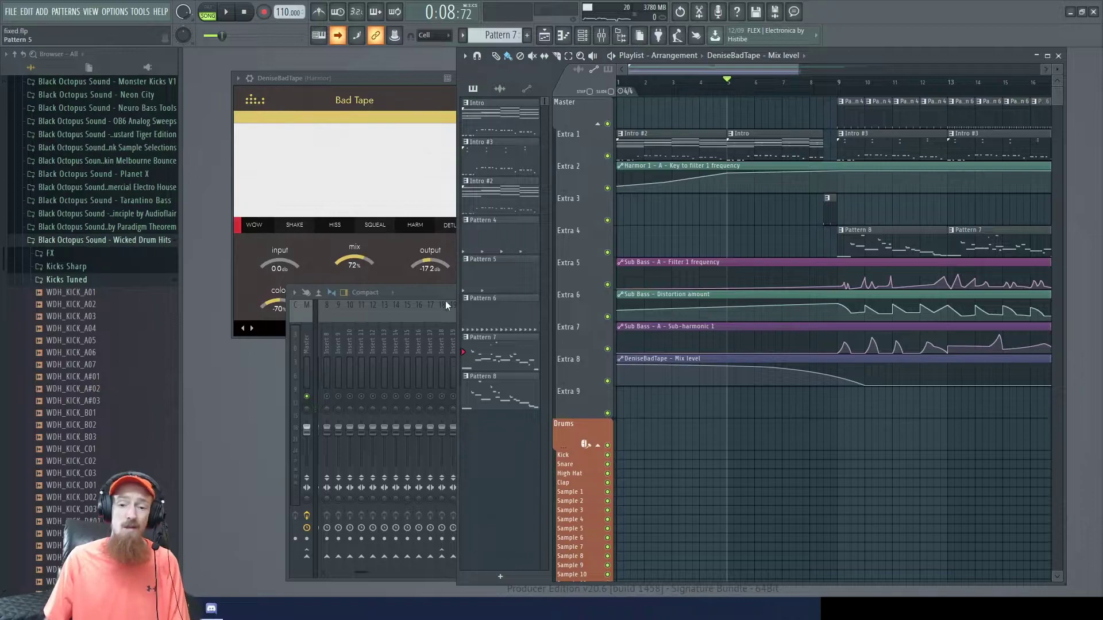
{"action": "left_click_drag", "start_coordinate": [436, 296], "coordinate": [437, 293]}
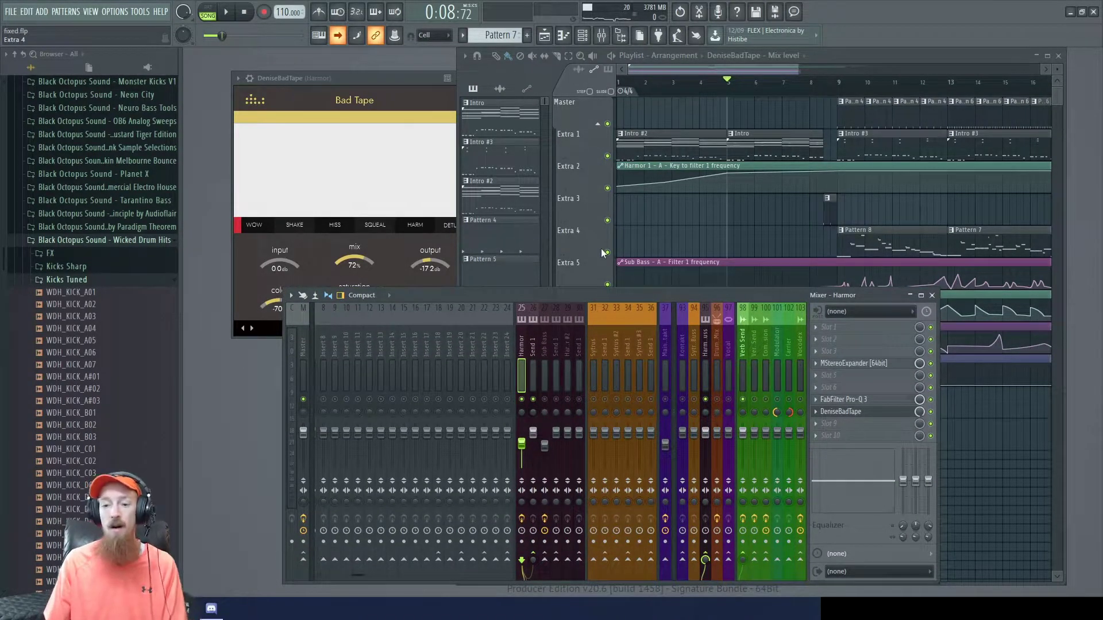
{"action": "key", "text": "space"}
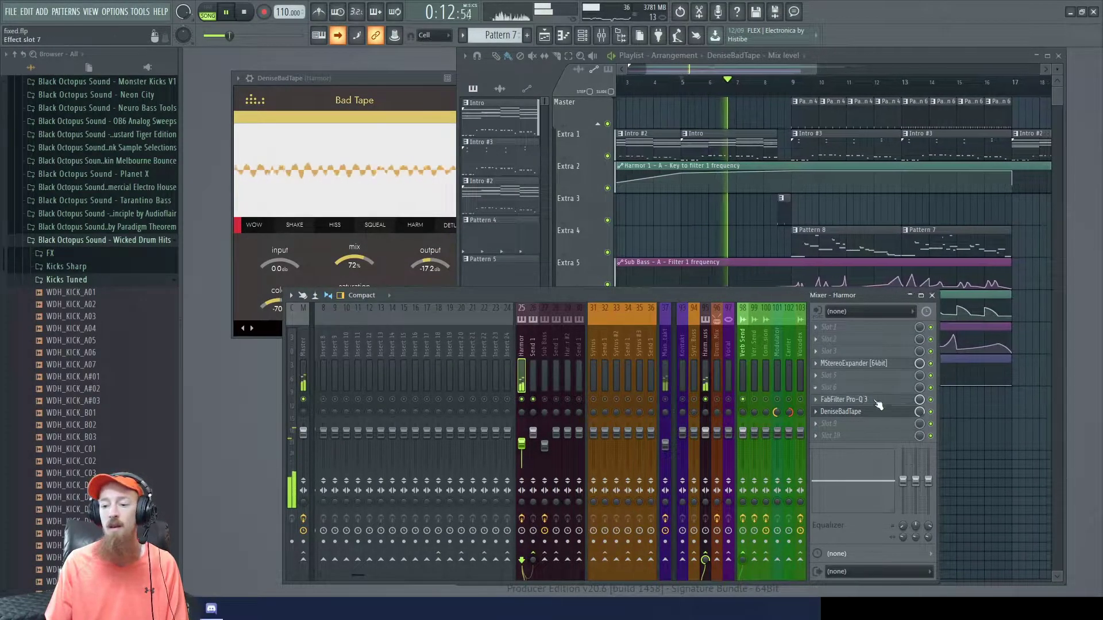
{"action": "key", "text": "space"}
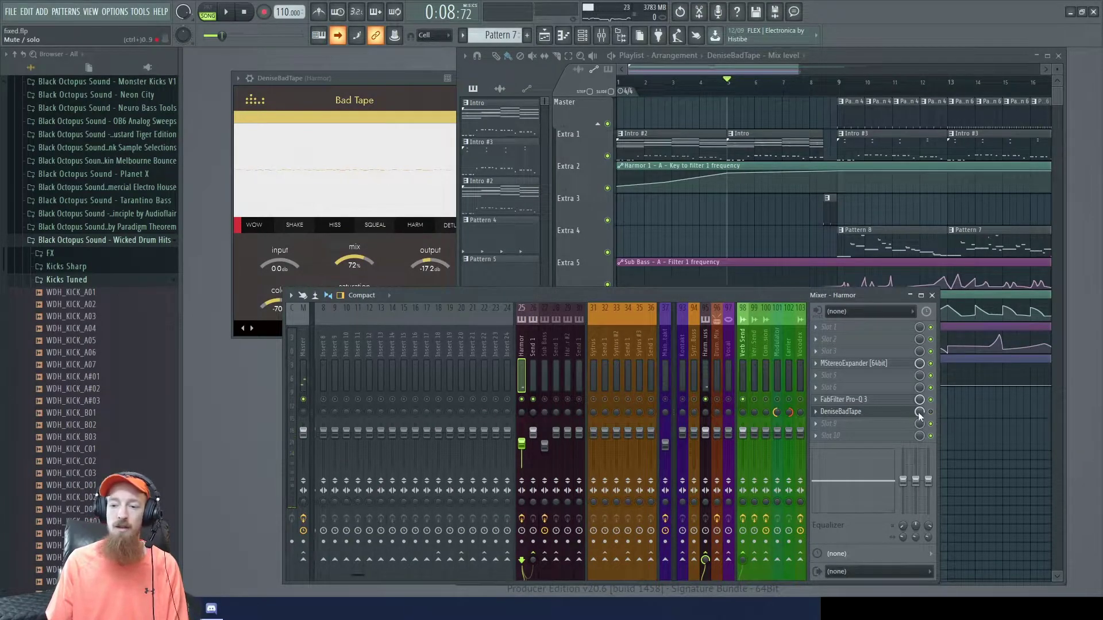
- Audition the intro from bar 5 with Bad Tape bypassed on the Harmor track, and lower the effect's Wow to 0%
{"action": "key", "text": "space"}
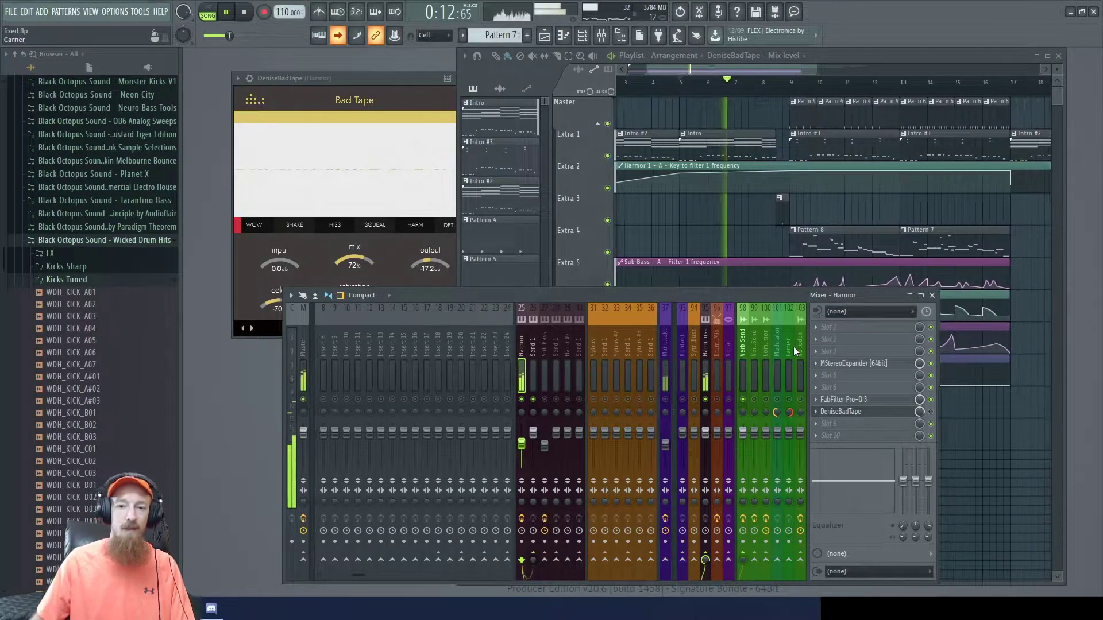
{"action": "key", "text": "space"}
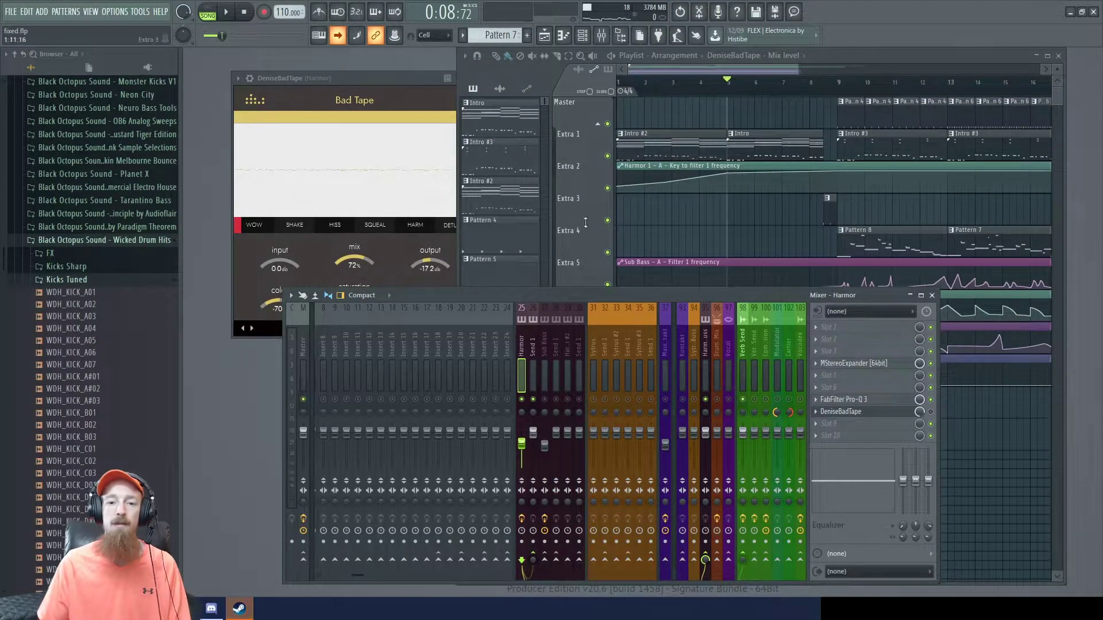
{"action": "left_click_drag", "start_coordinate": [370, 77], "coordinate": [351, 67]}
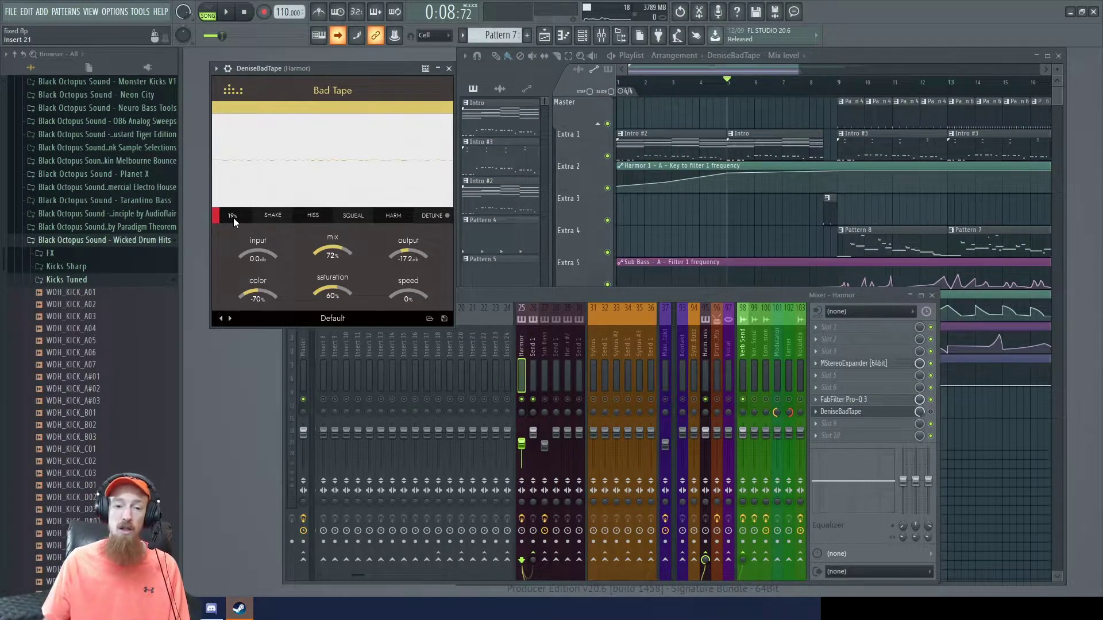
{"action": "key", "text": "space"}
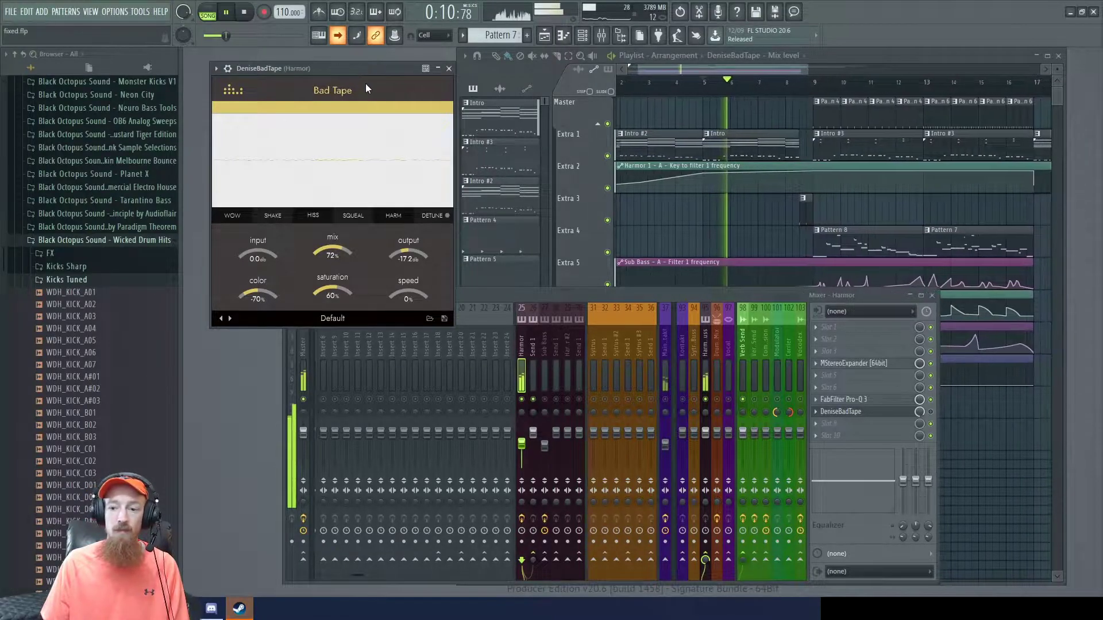
{"action": "key", "text": "space"}
- Re-enable Bad Tape on the Harmor track and audition the intro with no Wow applied
{"action": "left_click", "coordinate": [813, 413]}
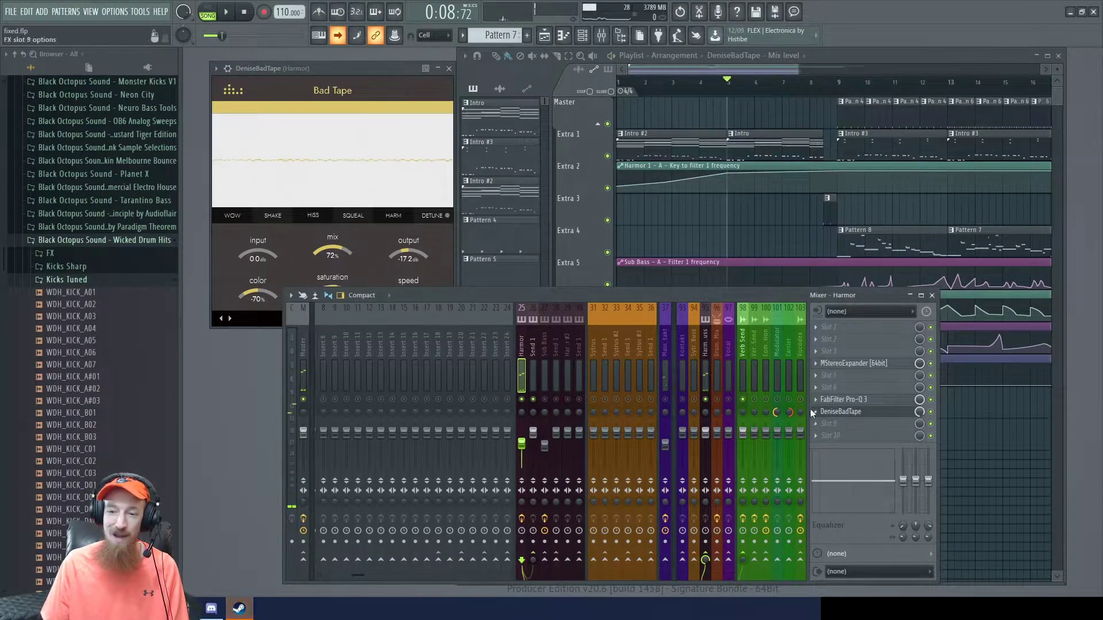
{"action": "left_click", "coordinate": [328, 72]}
{"action": "key", "text": "space"}
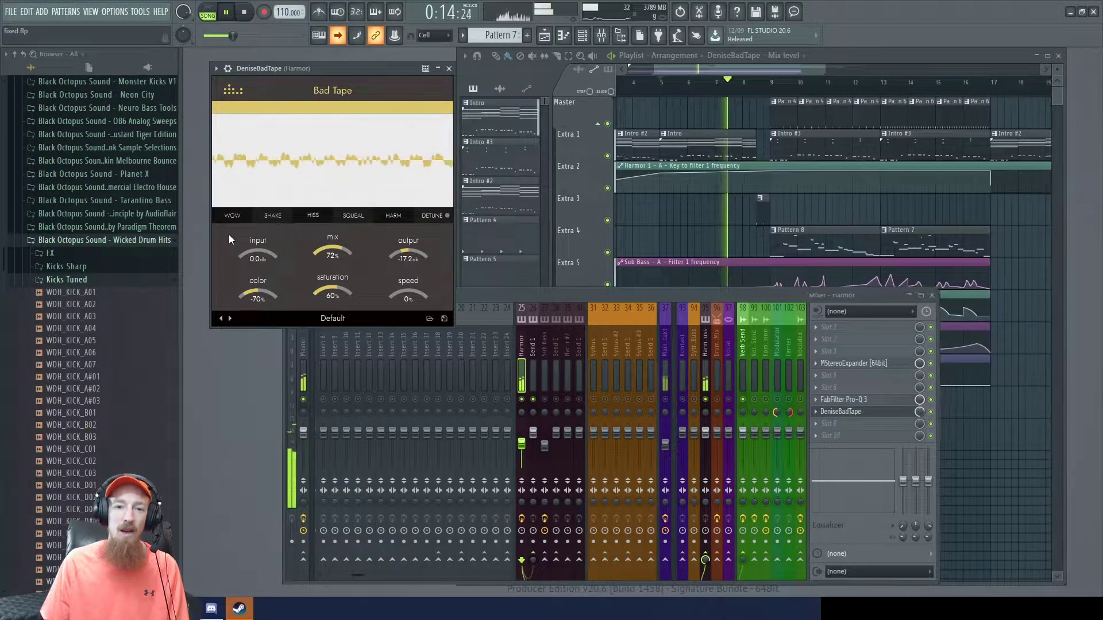
{"action": "key", "text": "space"}
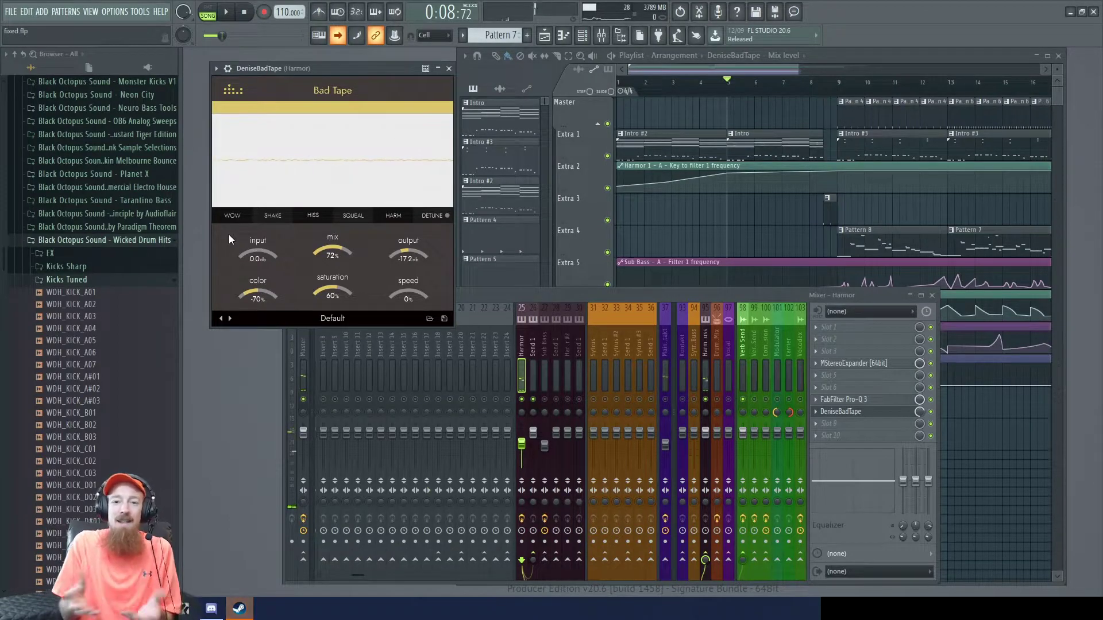
- Set Bad Tape's Wow to 19% on the Harmor track and audition the intro
{"action": "left_click_drag", "start_coordinate": [227, 222], "coordinate": [227, 219]}
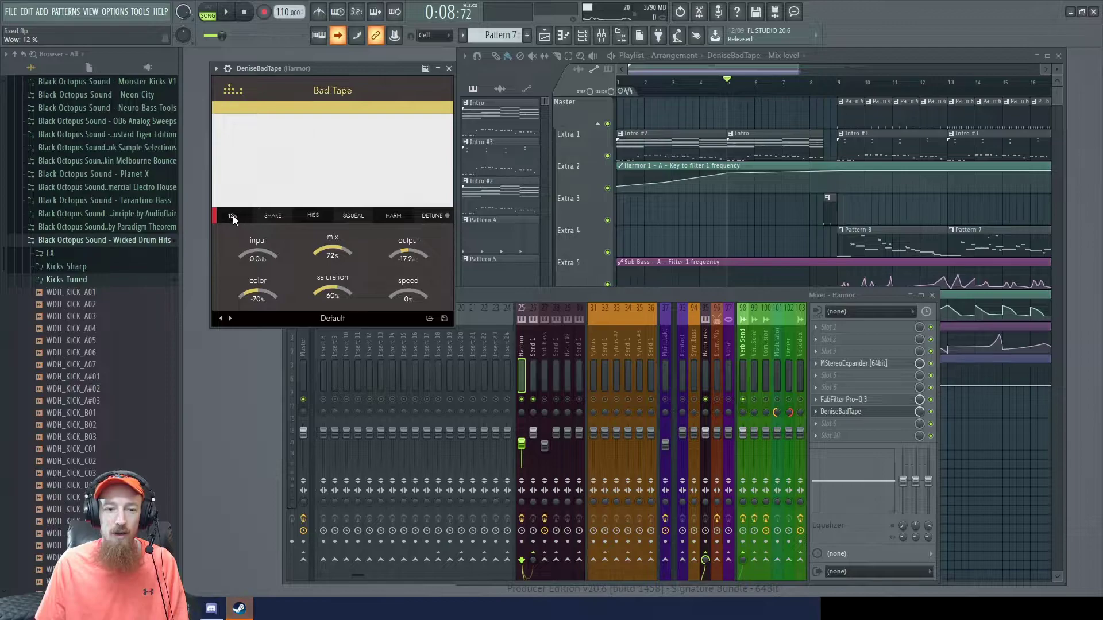
{"action": "key", "text": "Return"}
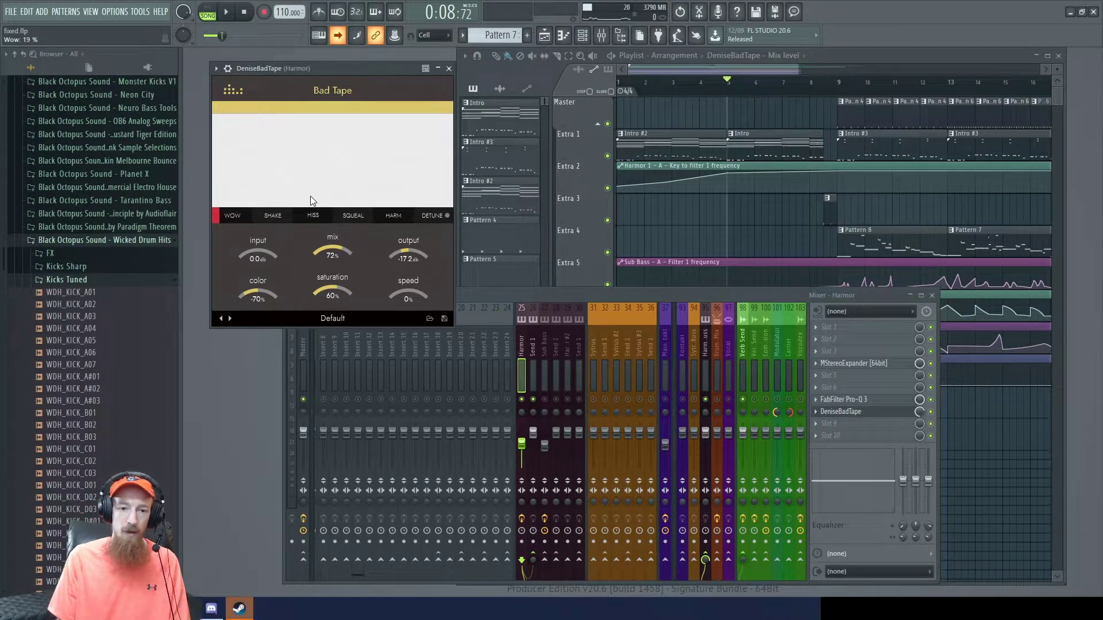
{"action": "key", "text": "space"}
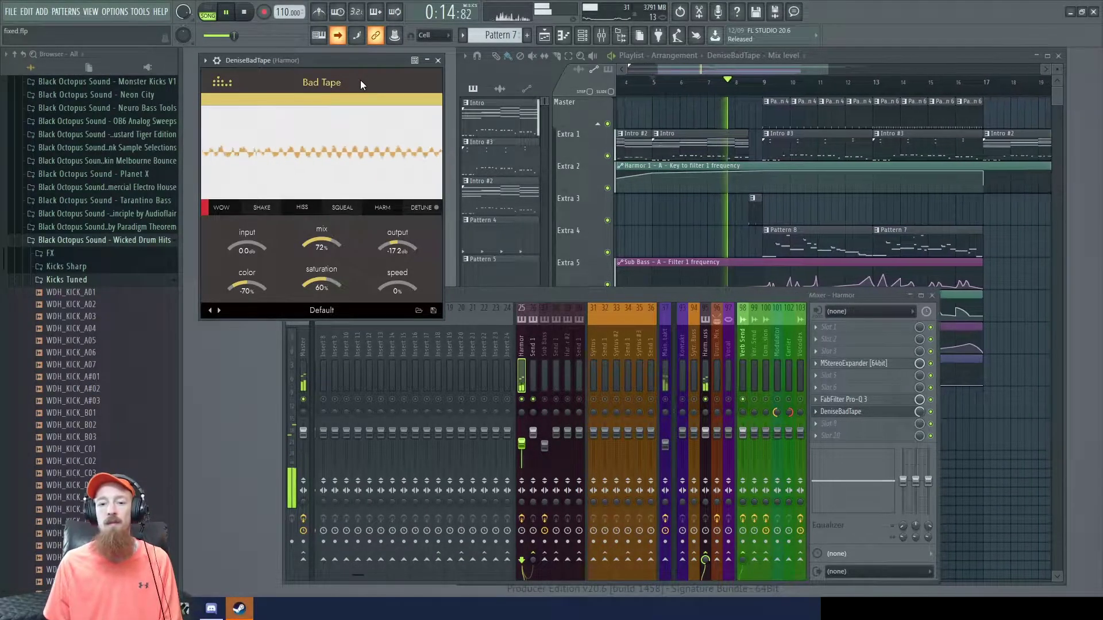
{"action": "key", "text": "space"}
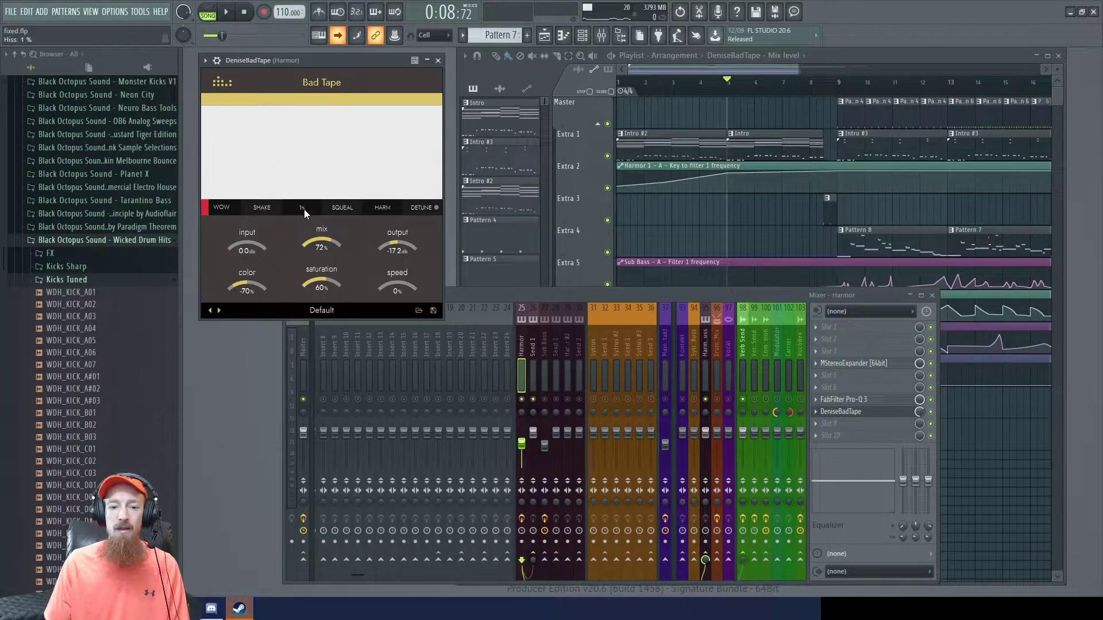
- Try raising Bad Tape's Hiss and Squeal amounts, returning each to zero
{"action": "left_click_drag", "start_coordinate": [305, 209], "coordinate": [314, 133]}
{"action": "left_click_drag", "start_coordinate": [306, 213], "coordinate": [325, 270]}
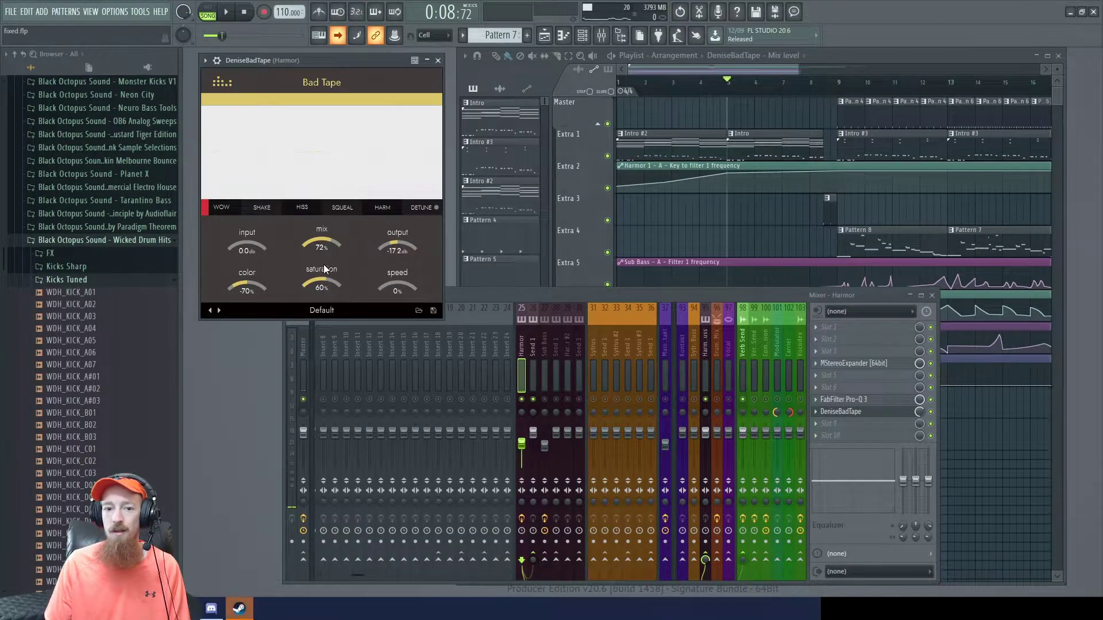
{"action": "left_click_drag", "start_coordinate": [345, 210], "coordinate": [359, 391]}
- Try Bad Tape's Harm at its maximum, play the intro while lowering it back to 0%, and stop playback
{"action": "left_click_drag", "start_coordinate": [384, 214], "coordinate": [375, 108]}
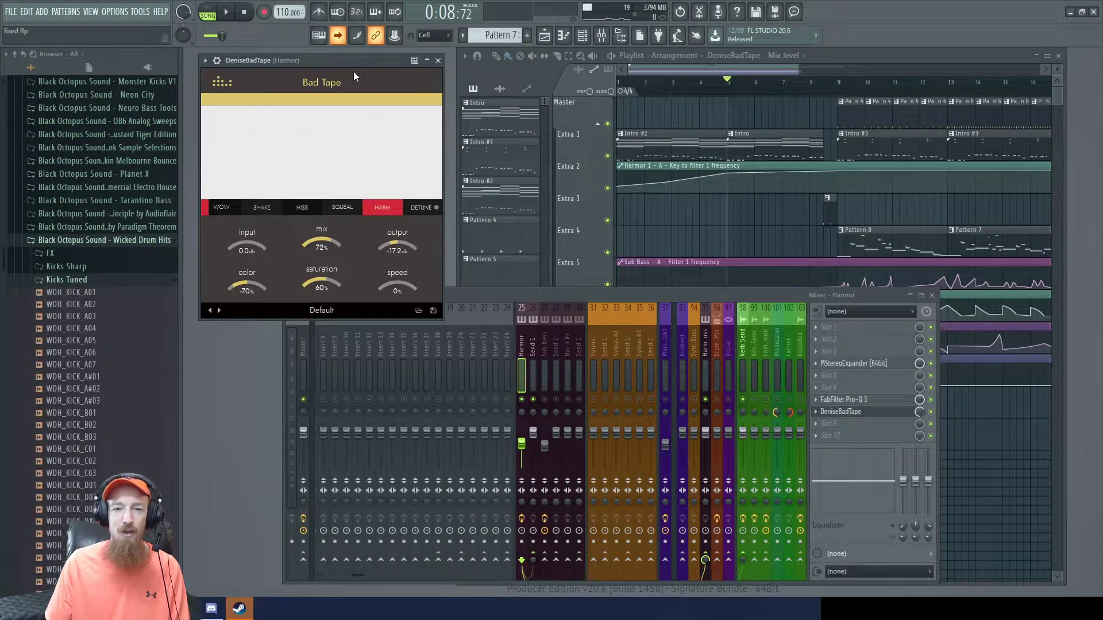
{"action": "key", "text": "space"}
{"action": "left_click_drag", "start_coordinate": [382, 208], "coordinate": [376, 229]}
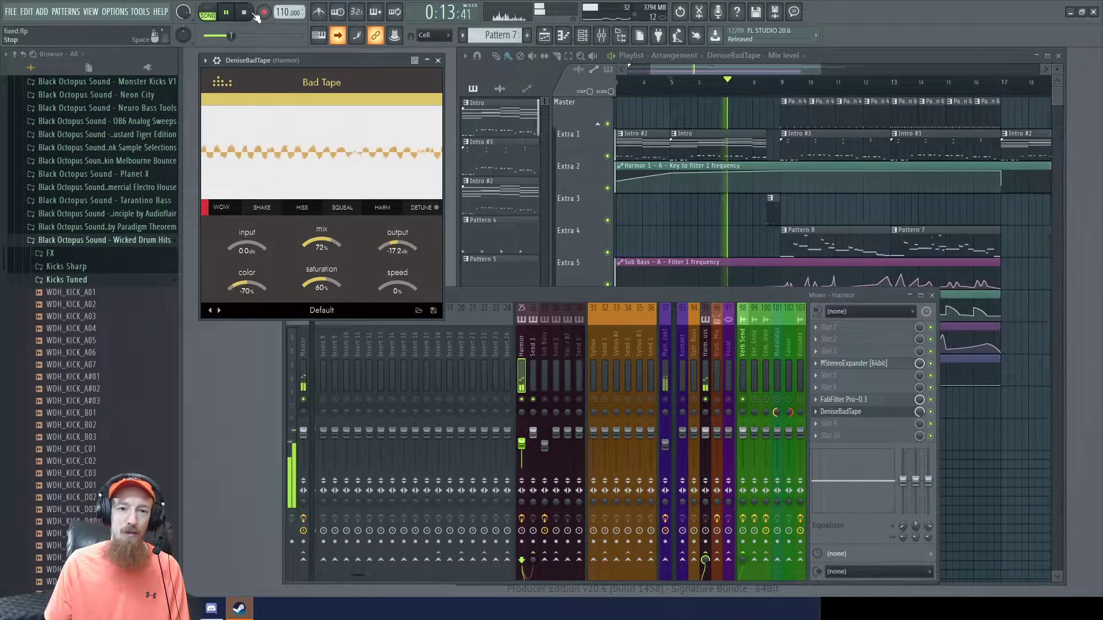
{"action": "key", "text": "space"}
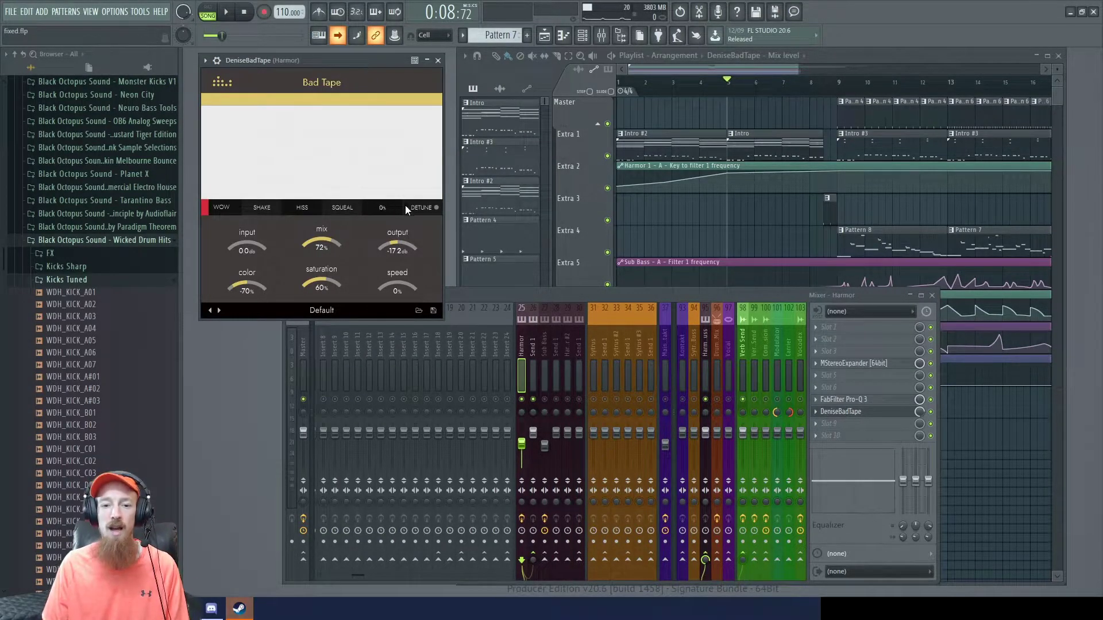
- Play the intro while switching Bad Tape's Detune on and off again, then stop playback
{"action": "key", "text": "space"}
{"action": "left_click", "coordinate": [425, 210]}
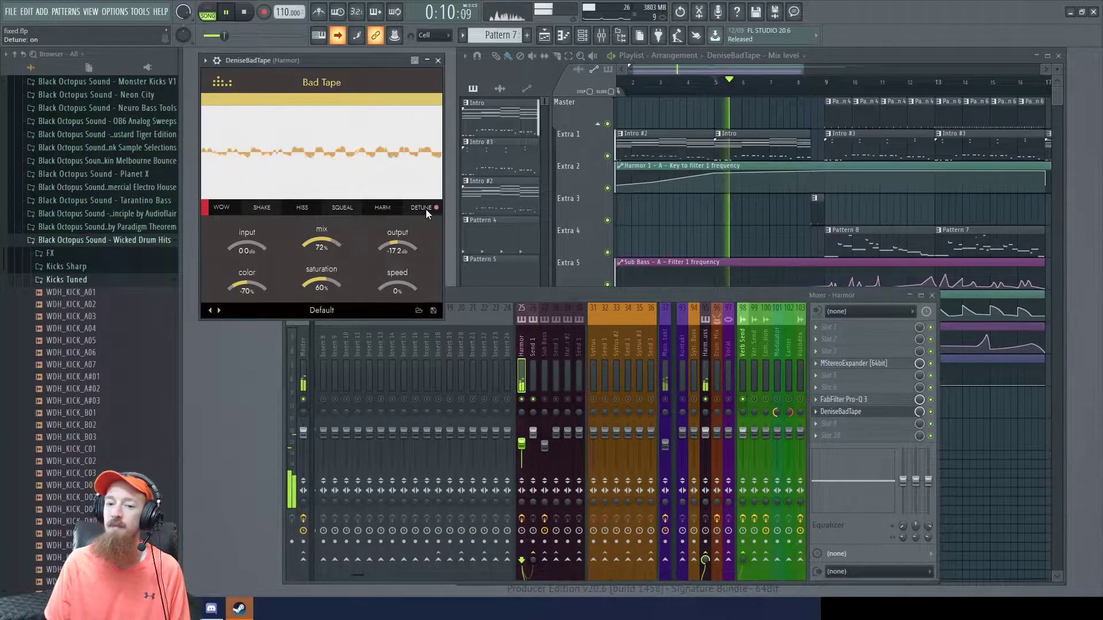
{"action": "left_click", "coordinate": [425, 209]}
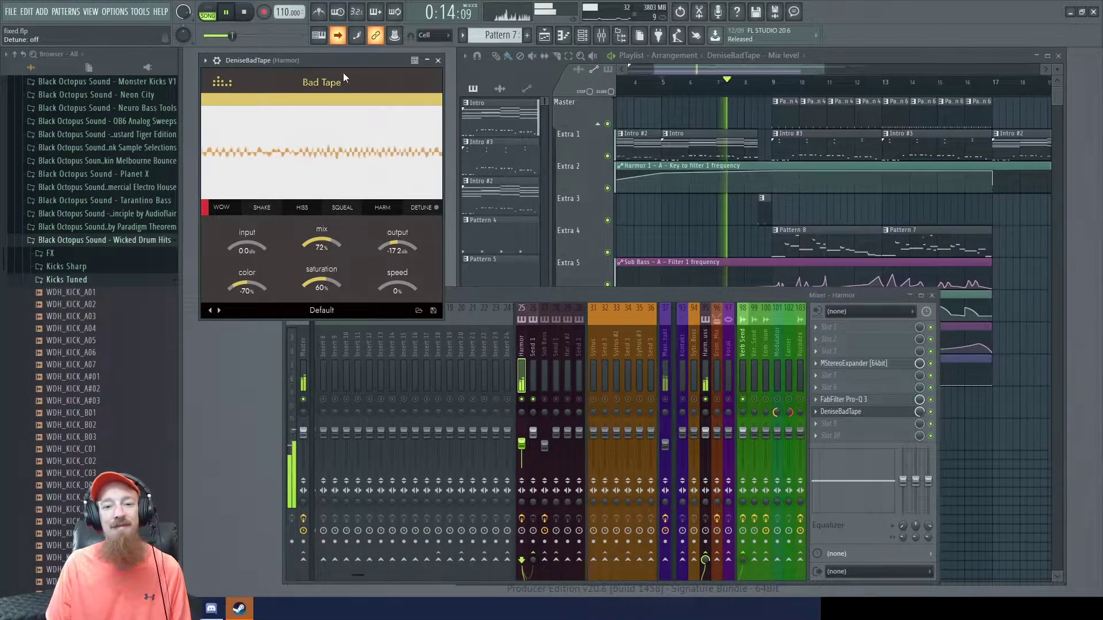
{"action": "key", "text": "space"}
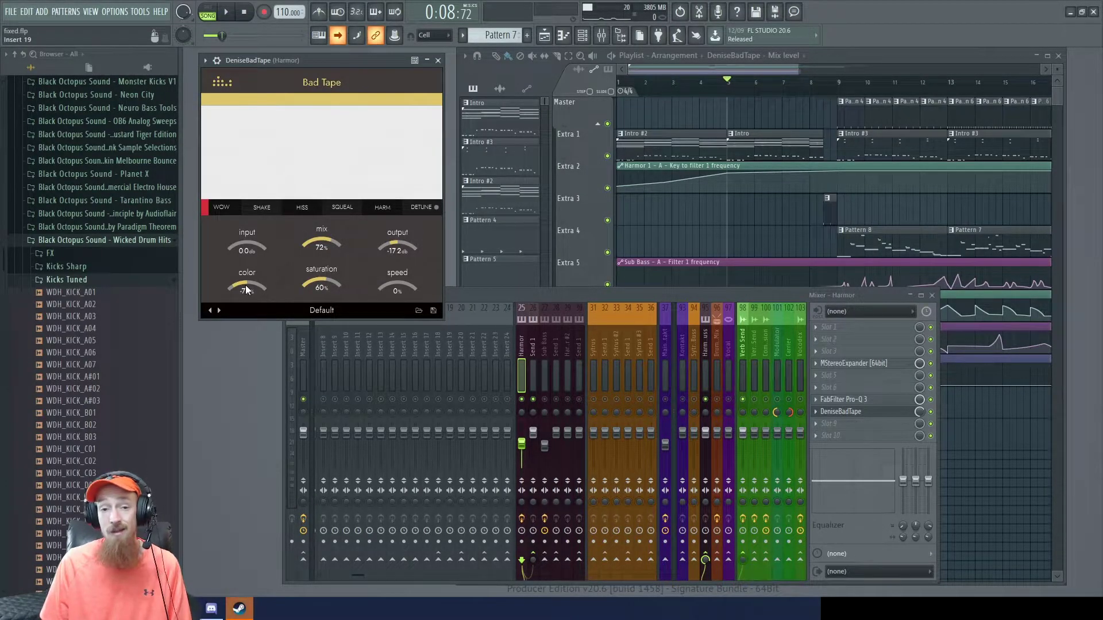
- Try Bad Tape's color at 87% and then at -75%, playing the intro at each setting
{"action": "left_click_drag", "start_coordinate": [247, 286], "coordinate": [255, 236]}
{"action": "key", "text": "space"}
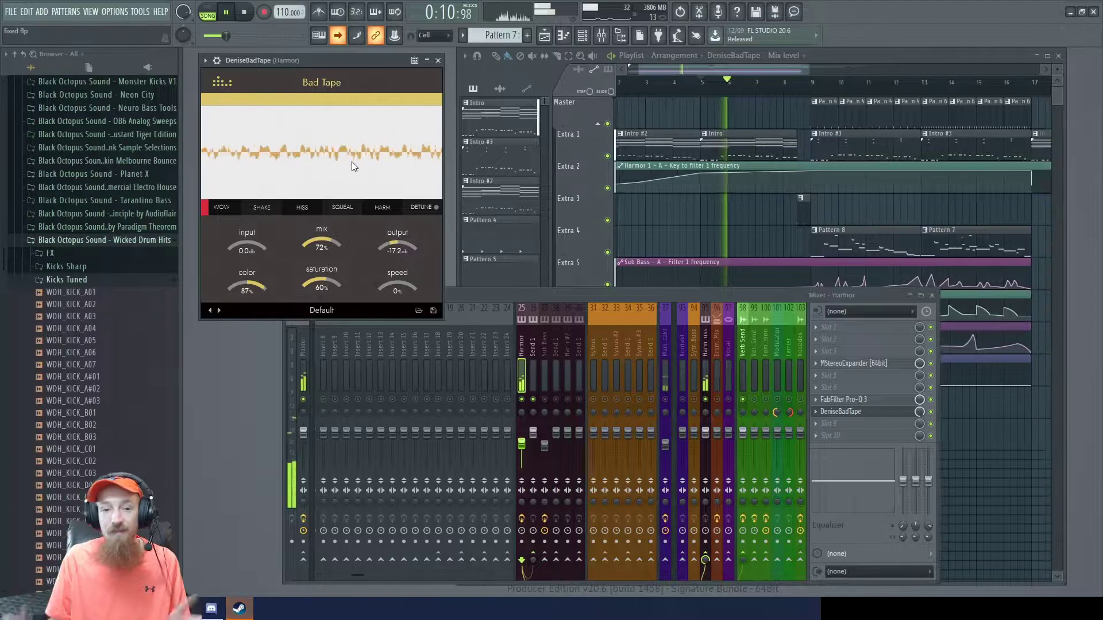
{"action": "key", "text": "space"}
{"action": "left_click_drag", "start_coordinate": [247, 286], "coordinate": [244, 333]}
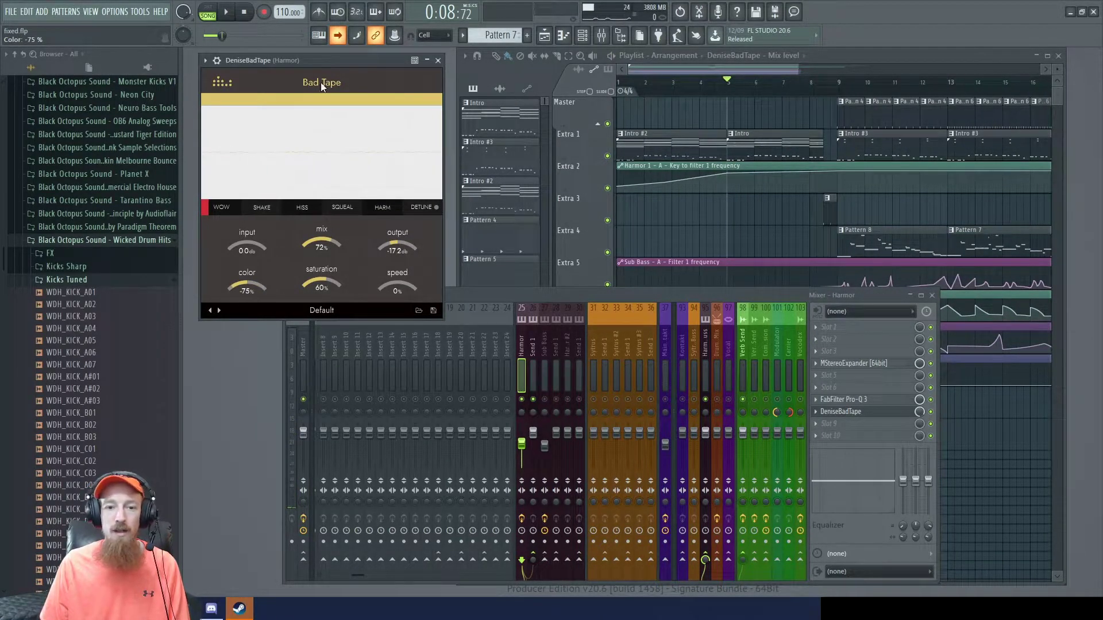
{"action": "key", "text": "space"}
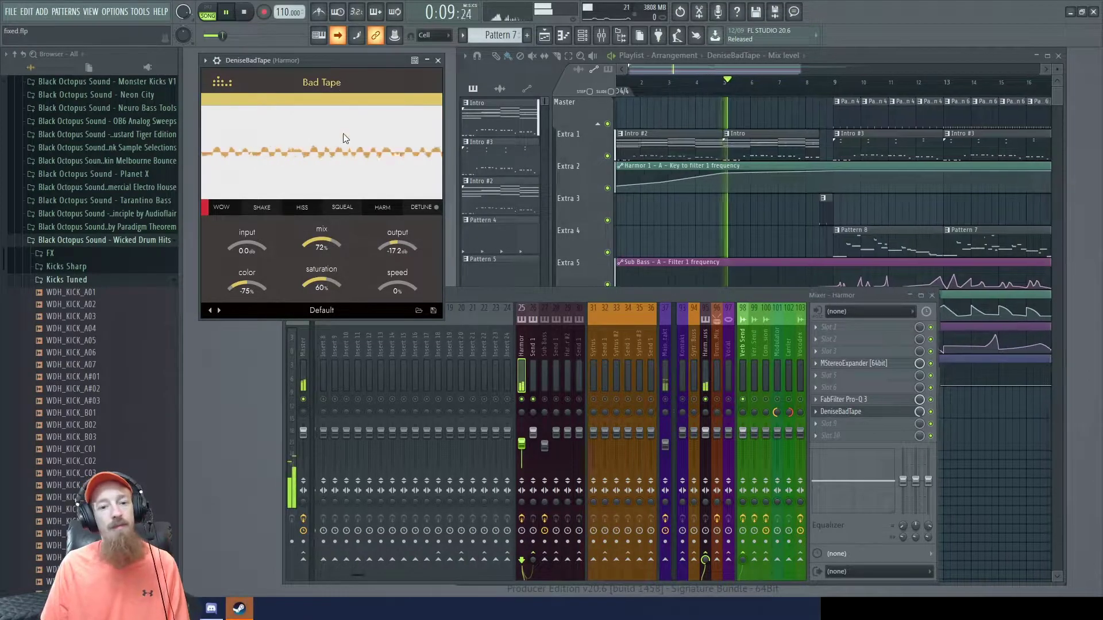
- Set Bad Tape's color to -60% during playback, then stop the song
{"action": "left_click_drag", "start_coordinate": [240, 291], "coordinate": [247, 292]}
{"action": "double_click", "coordinate": [247, 292]}
{"action": "type", "text": "-60"}
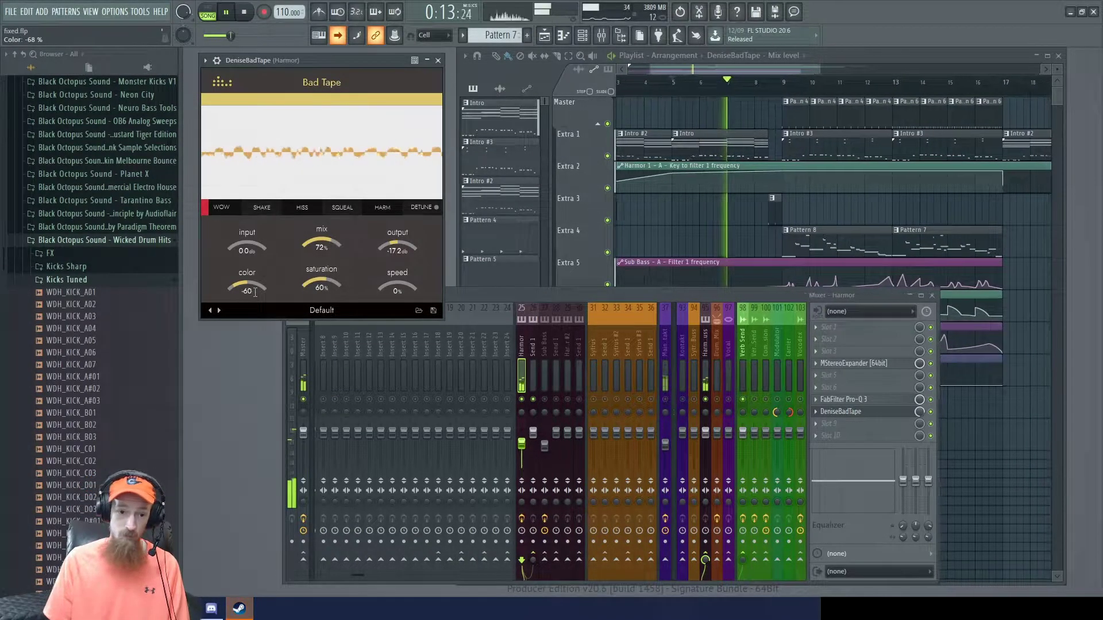
{"action": "key", "text": "Return"}
{"action": "key", "text": "space"}
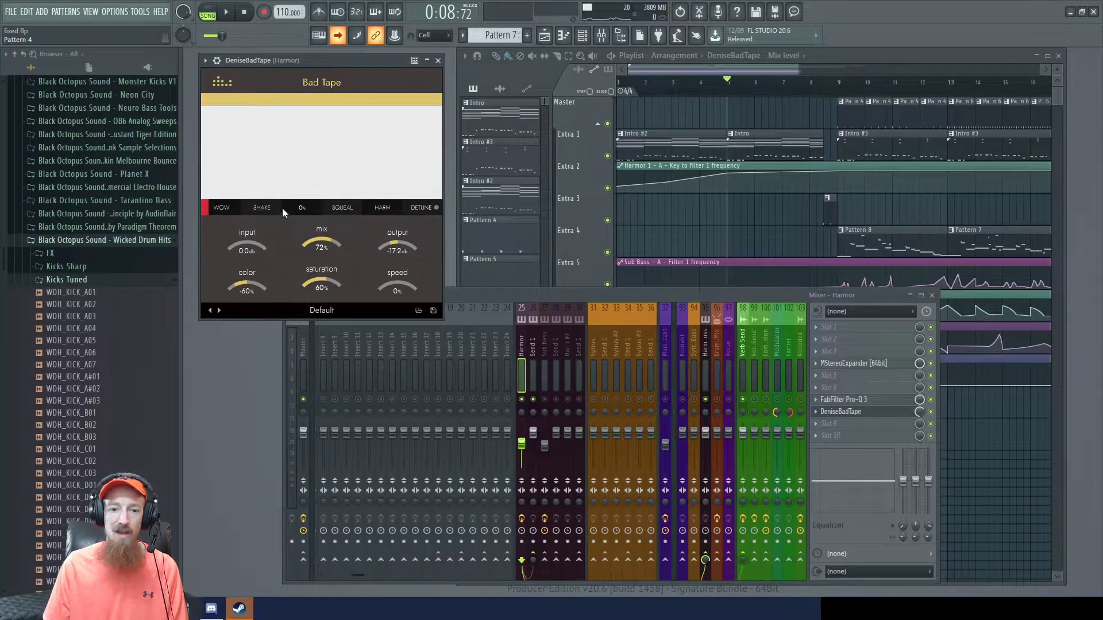
- Try Bad Tape's Shake at 100%, play the intro with it, and stop playback
{"action": "left_click", "coordinate": [263, 208]}
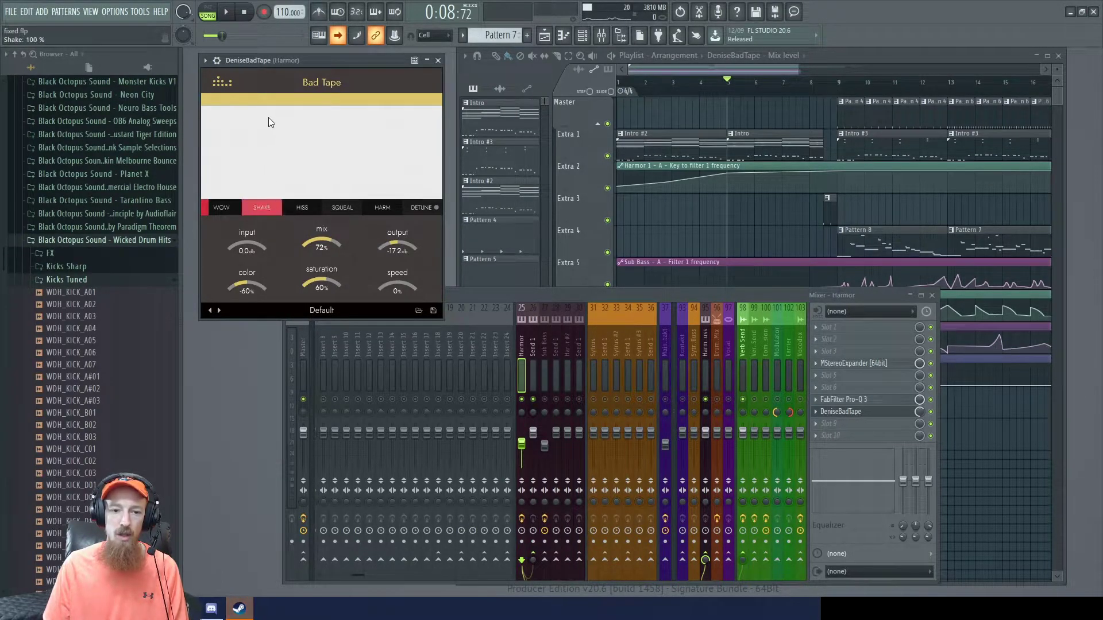
{"action": "key", "text": "space"}
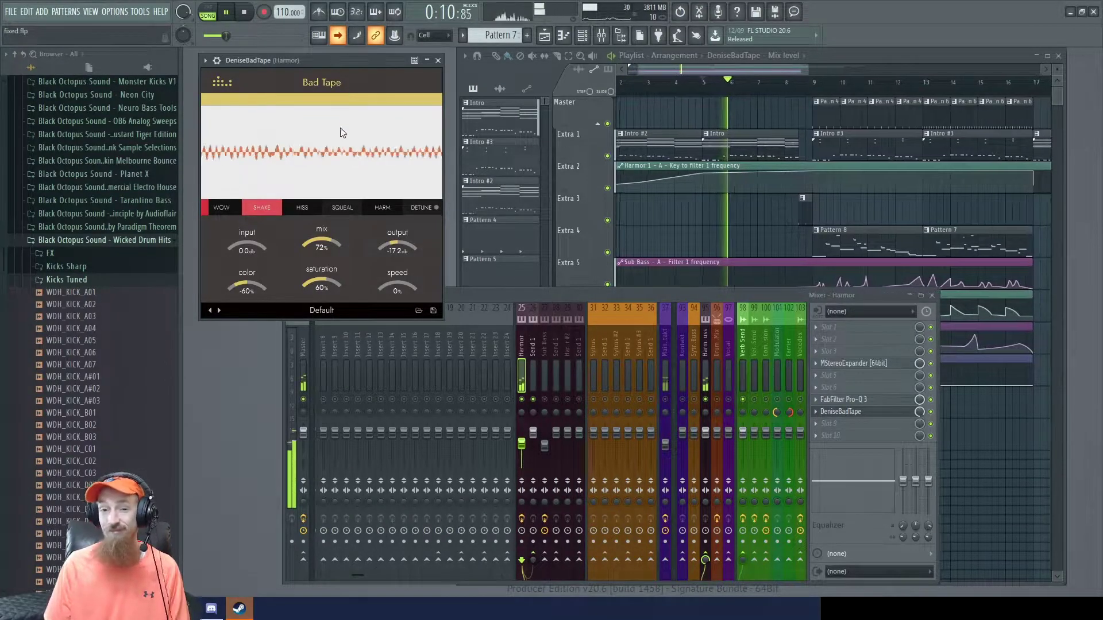
{"action": "key", "text": "space"}
- Try Bad Tape's speed at 100% and then -100%, playing the intro at each setting, and return Shake to 0%
{"action": "left_click_drag", "start_coordinate": [399, 278], "coordinate": [396, 201]}
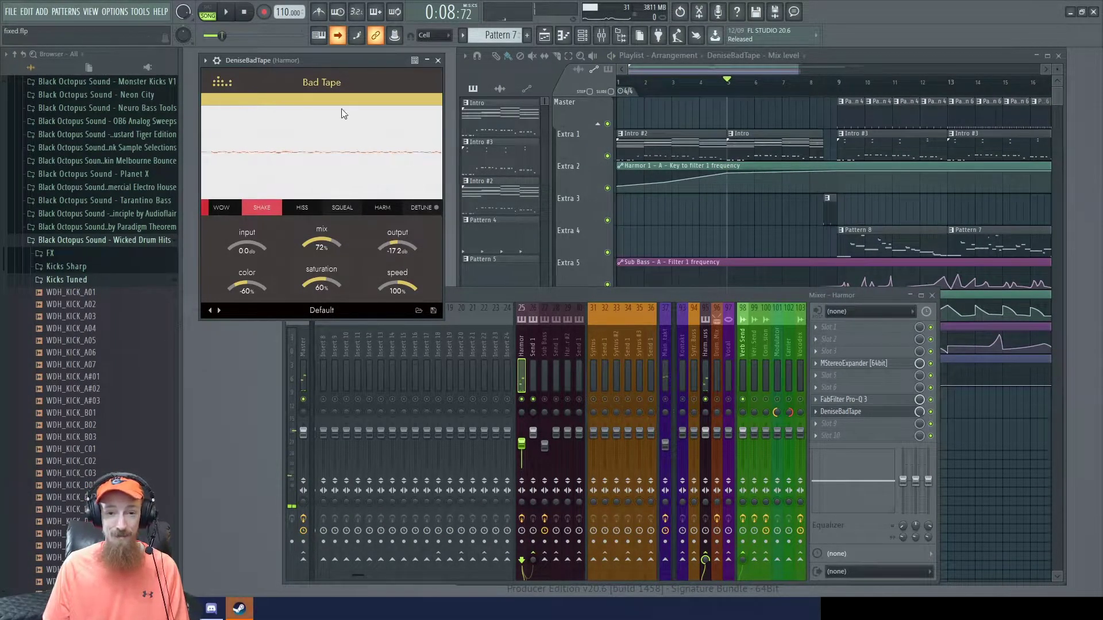
{"action": "key", "text": "space"}
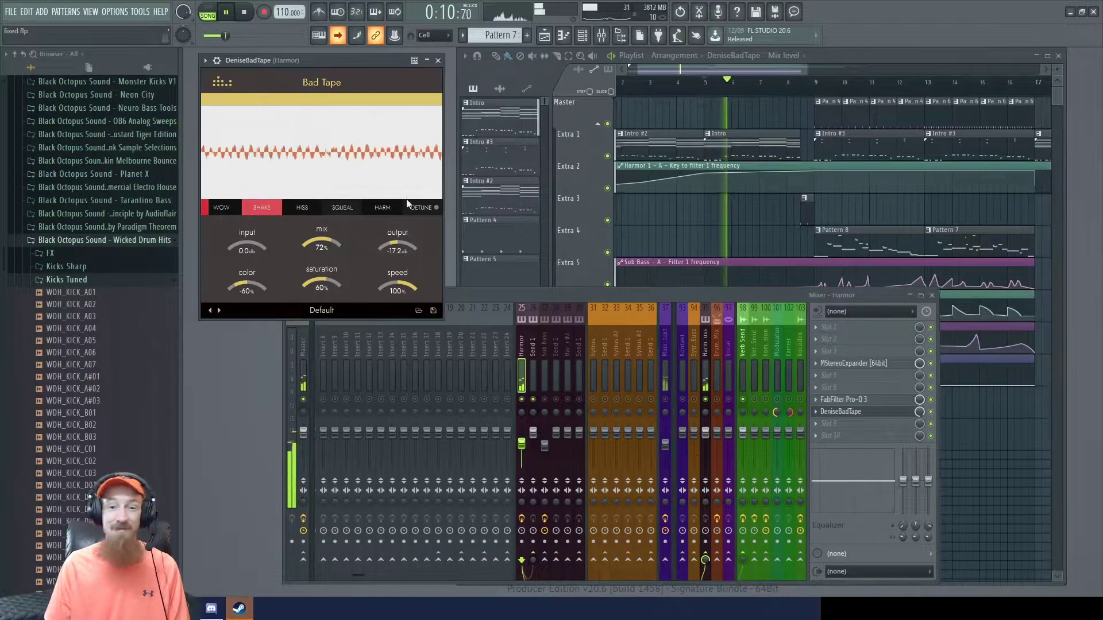
{"action": "key", "text": "space"}
{"action": "left_click_drag", "start_coordinate": [417, 285], "coordinate": [393, 356]}
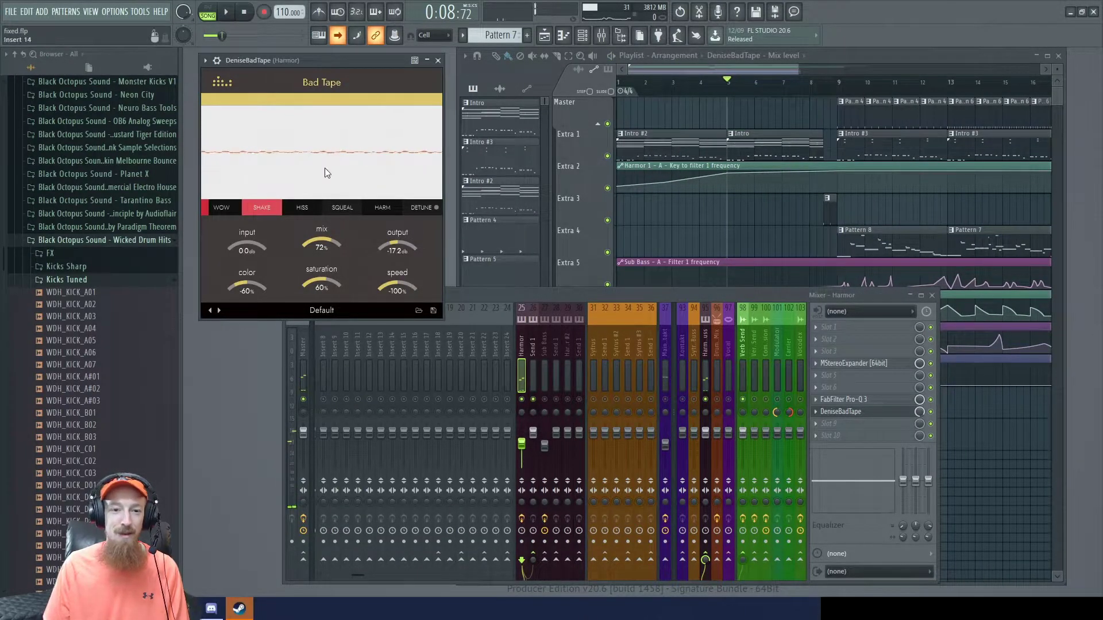
{"action": "key", "text": "space"}
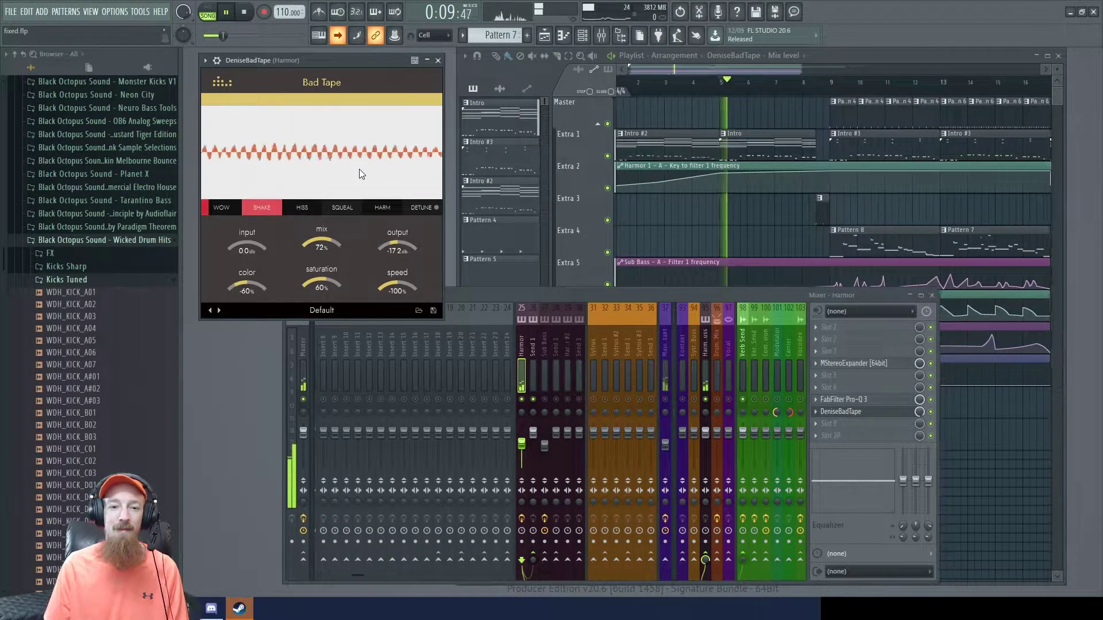
{"action": "key", "text": "space"}
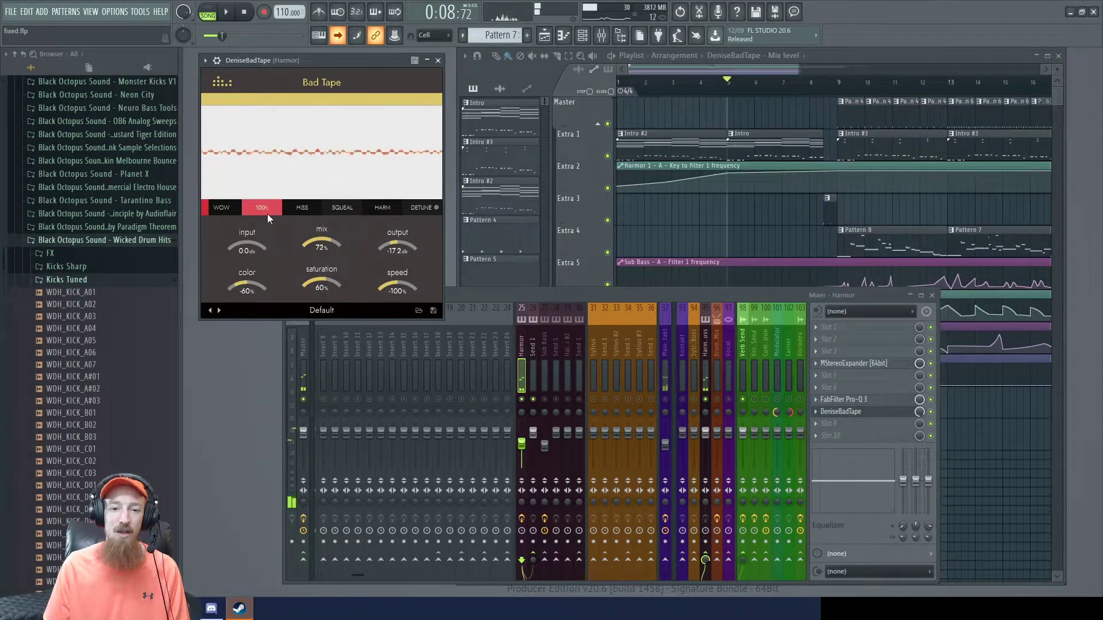
{"action": "left_click", "coordinate": [266, 210]}
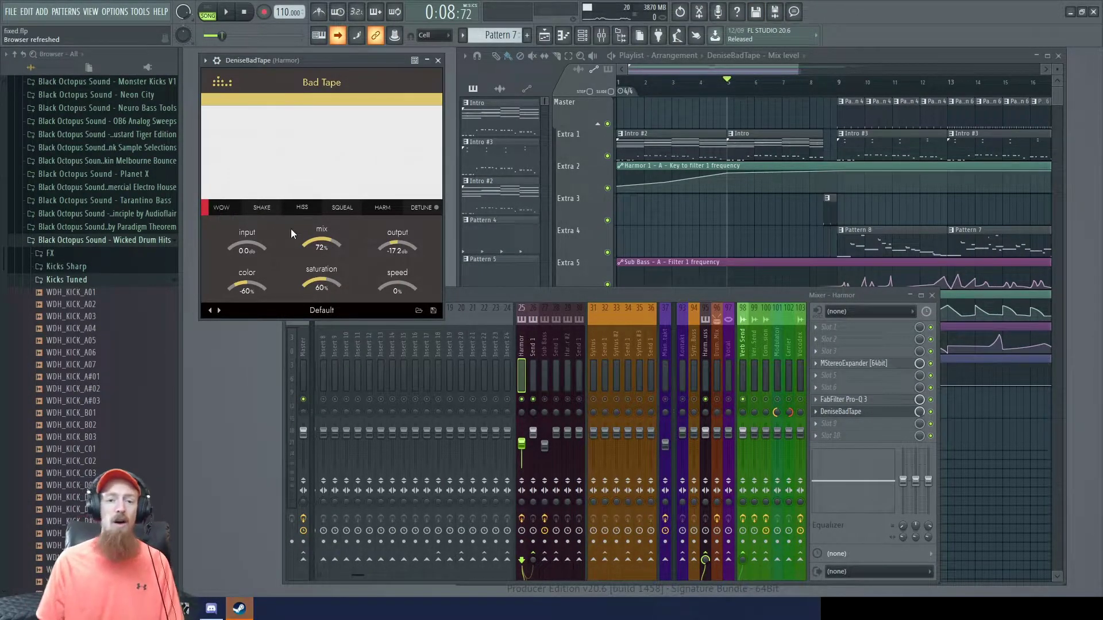
- Try Bad Tape's speed at 100% with Wow at its maximum, play the intro, and stop playback
{"action": "left_click_drag", "start_coordinate": [405, 278], "coordinate": [380, 92]}
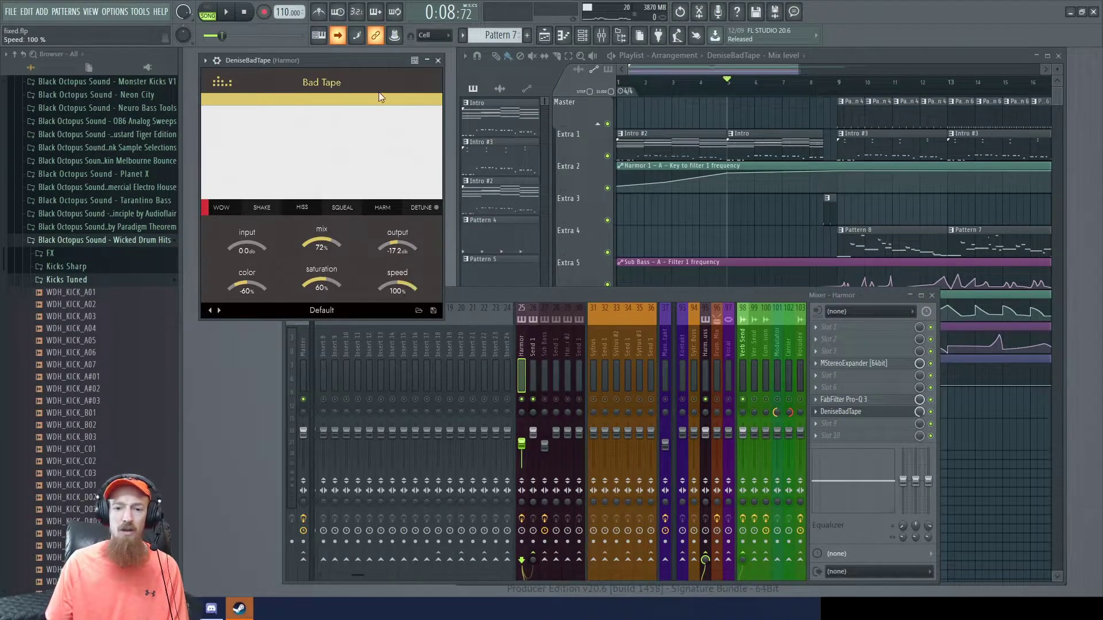
{"action": "left_click_drag", "start_coordinate": [222, 216], "coordinate": [228, 118]}
{"action": "key", "text": "space"}
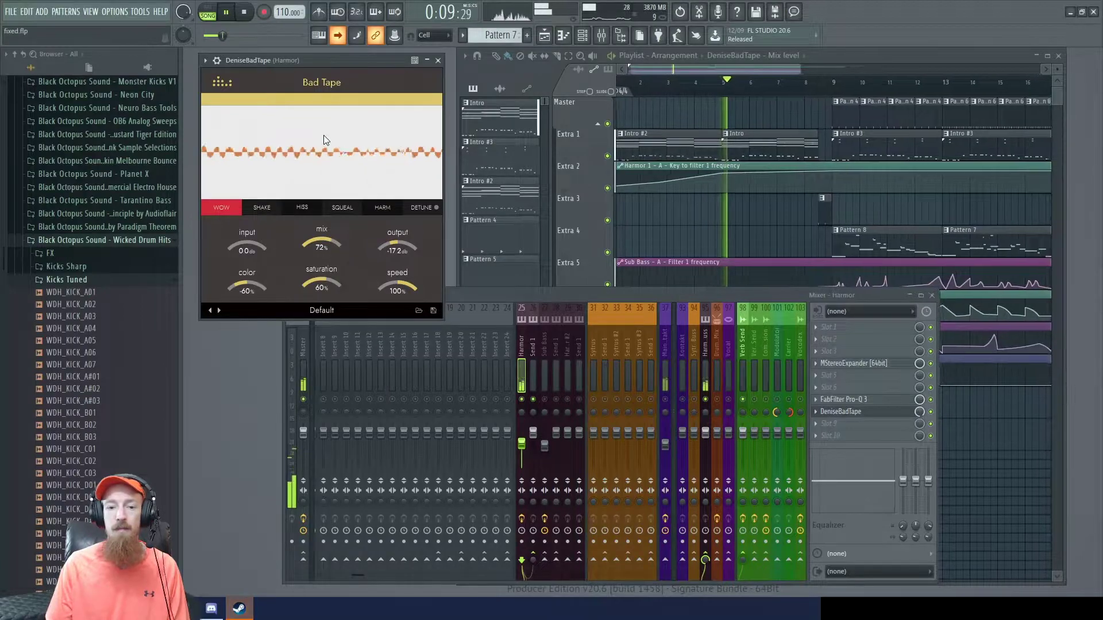
{"action": "key", "text": "space"}
- Set Bad Tape's Wow to 19% and its speed to 0%
{"action": "left_click_drag", "start_coordinate": [224, 213], "coordinate": [207, 239]}
{"action": "double_click", "coordinate": [221, 207]}
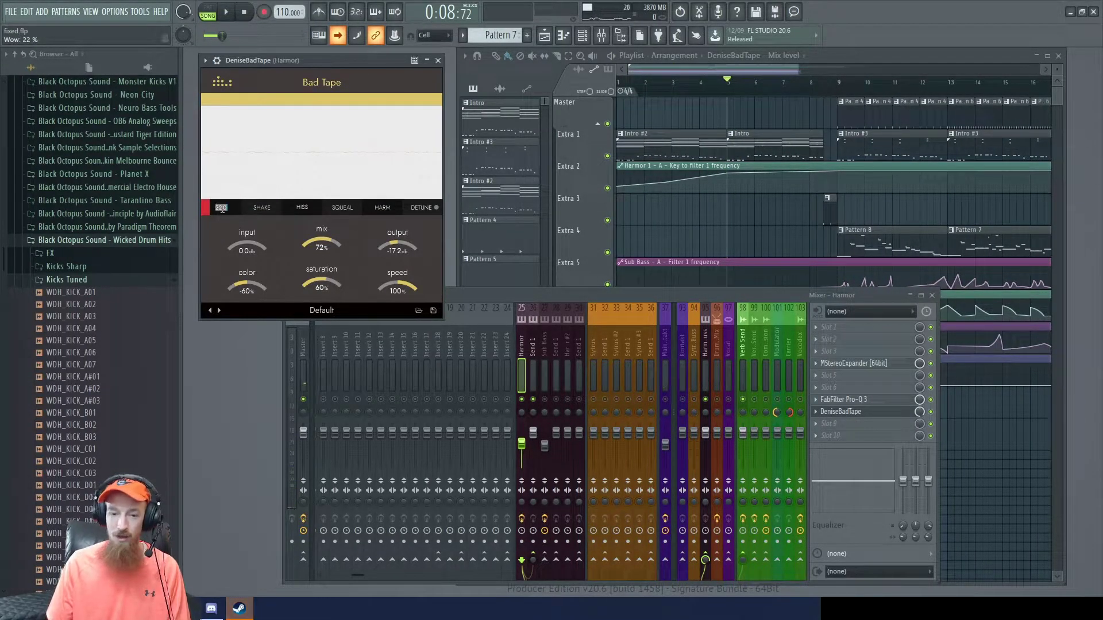
{"action": "type", "text": "19"}
{"action": "key", "text": "Return"}
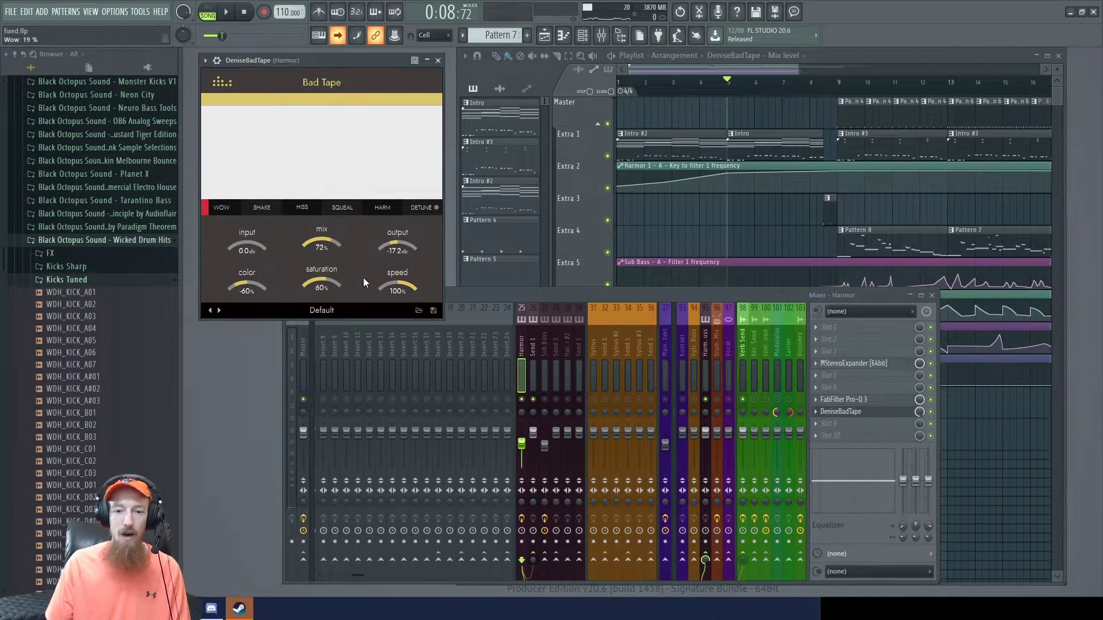
{"action": "double_click", "coordinate": [394, 290]}
{"action": "key", "text": "Return"}
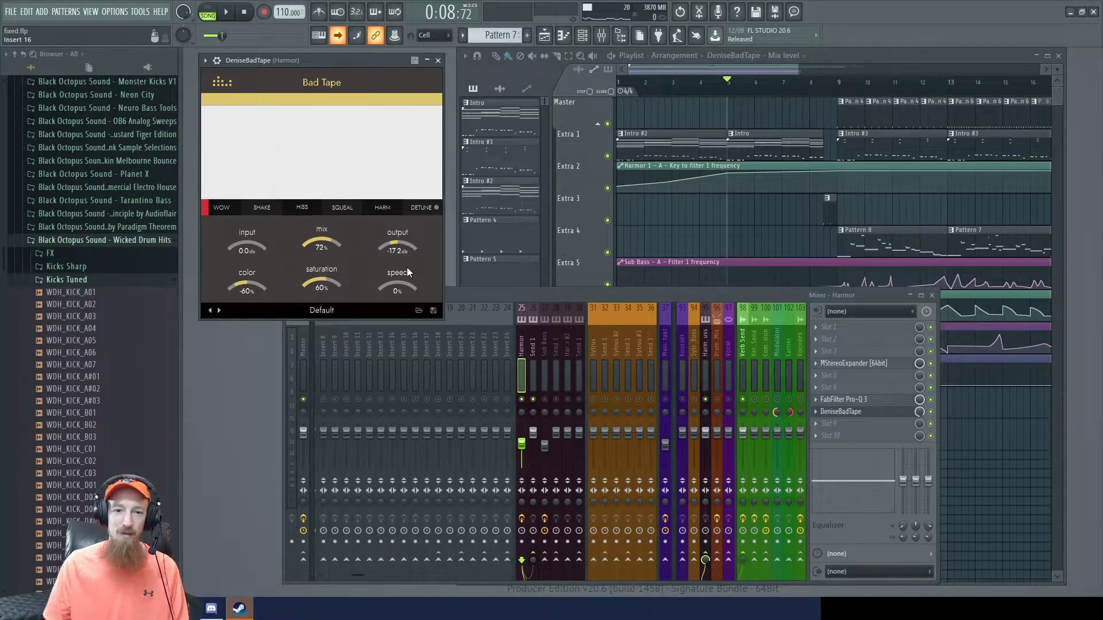
- Open the Sub Bass track's Bad Tape and play the song from bar 9 with its window in front, then stop
{"action": "left_click", "coordinate": [840, 411]}
{"action": "left_click_drag", "start_coordinate": [772, 206], "coordinate": [587, 206]}
{"action": "left_click", "coordinate": [651, 88]}
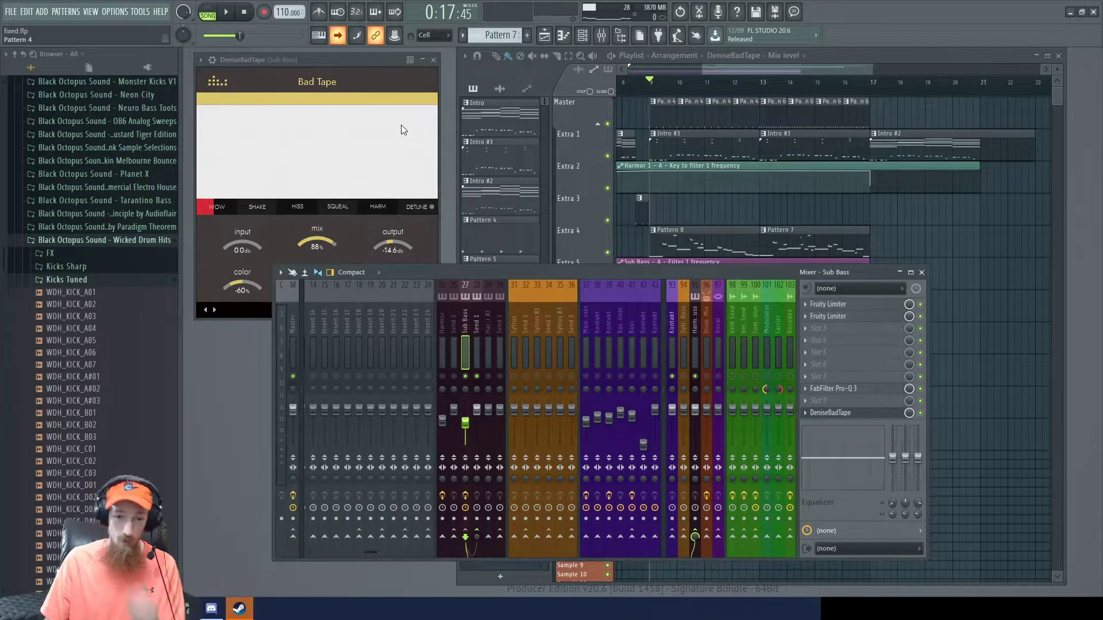
{"action": "key", "text": "space"}
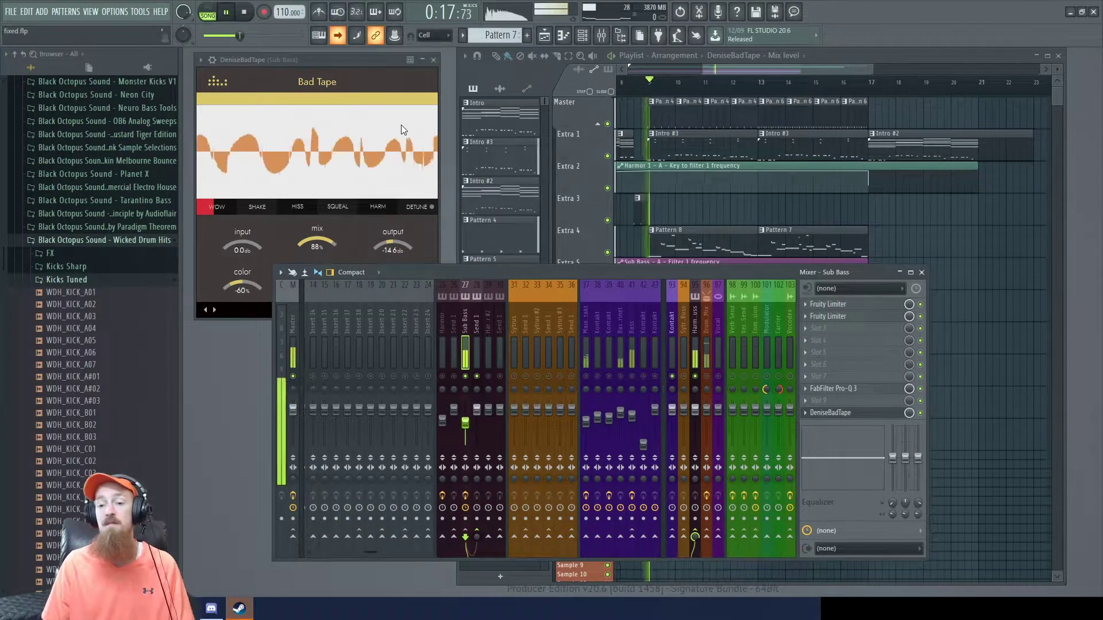
{"action": "left_click", "coordinate": [346, 55]}
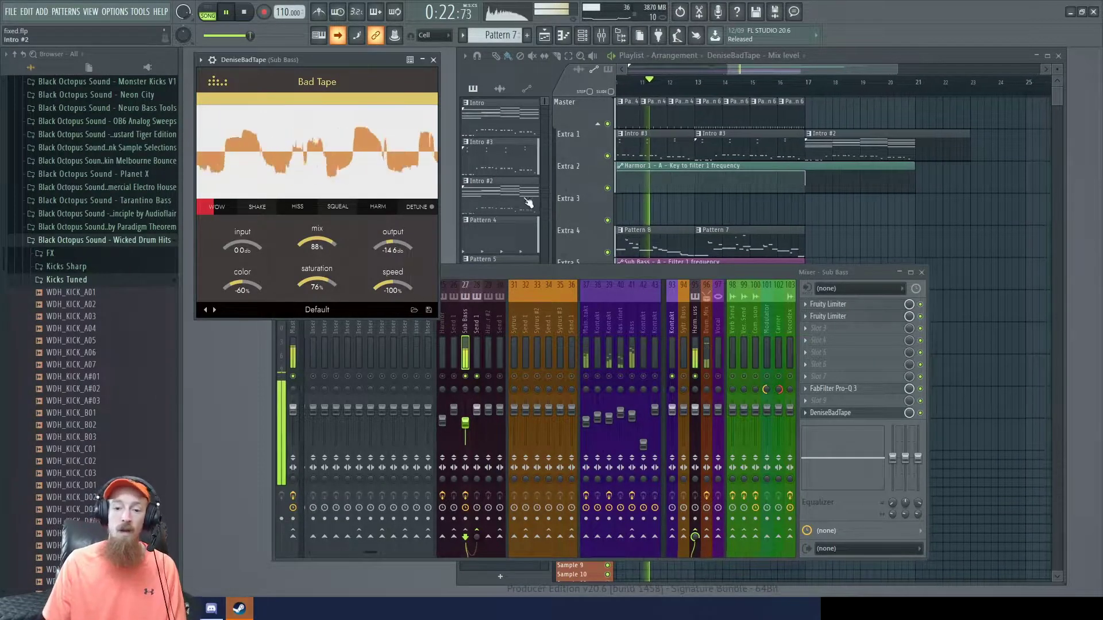
{"action": "key", "text": "space"}
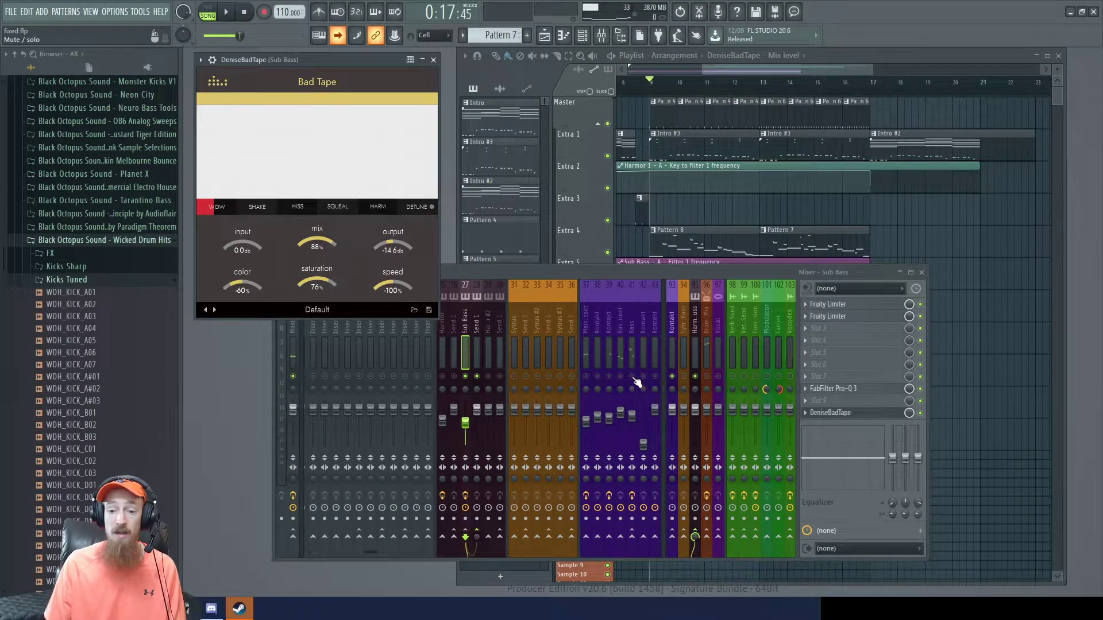
- Unmute the Bass track in the mixer, play the section from bar 9, and stop playback
{"action": "left_click", "coordinate": [636, 382]}
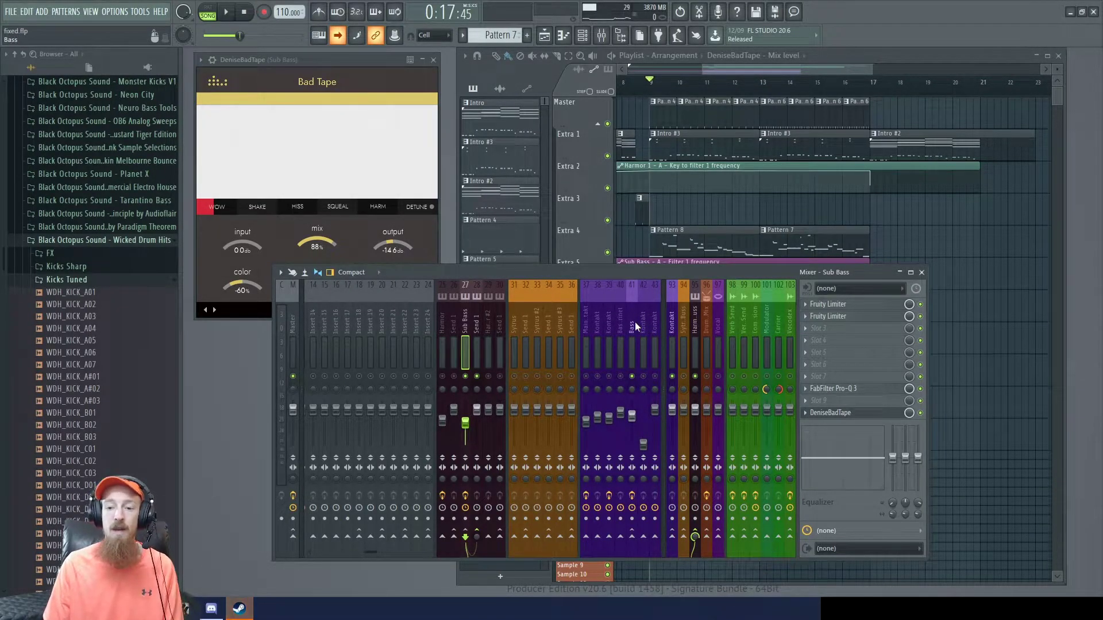
{"action": "key", "text": "space"}
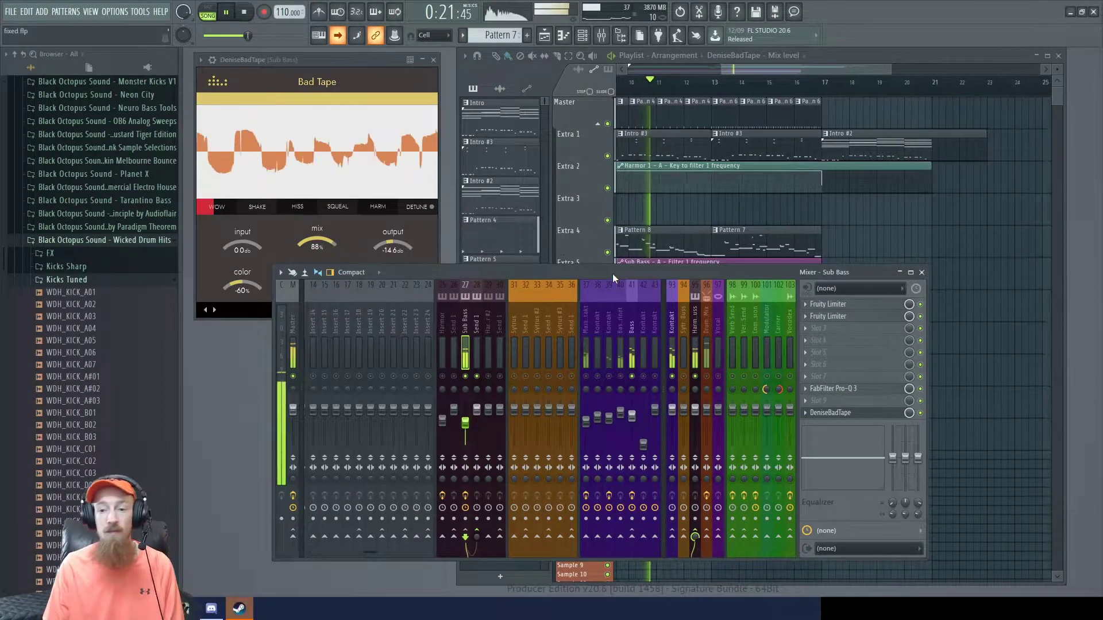
{"action": "key", "text": "space"}
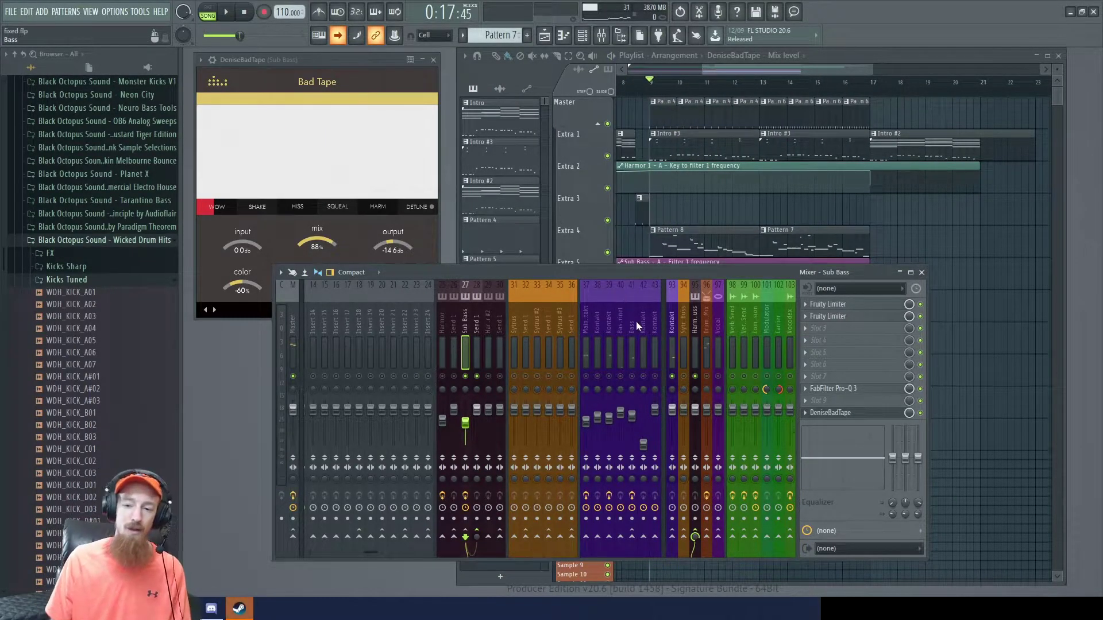
- Bypass Bad Tape on the Sub Bass track, play the section from bar 9 without it, and stop playback
{"action": "left_click", "coordinate": [329, 61]}
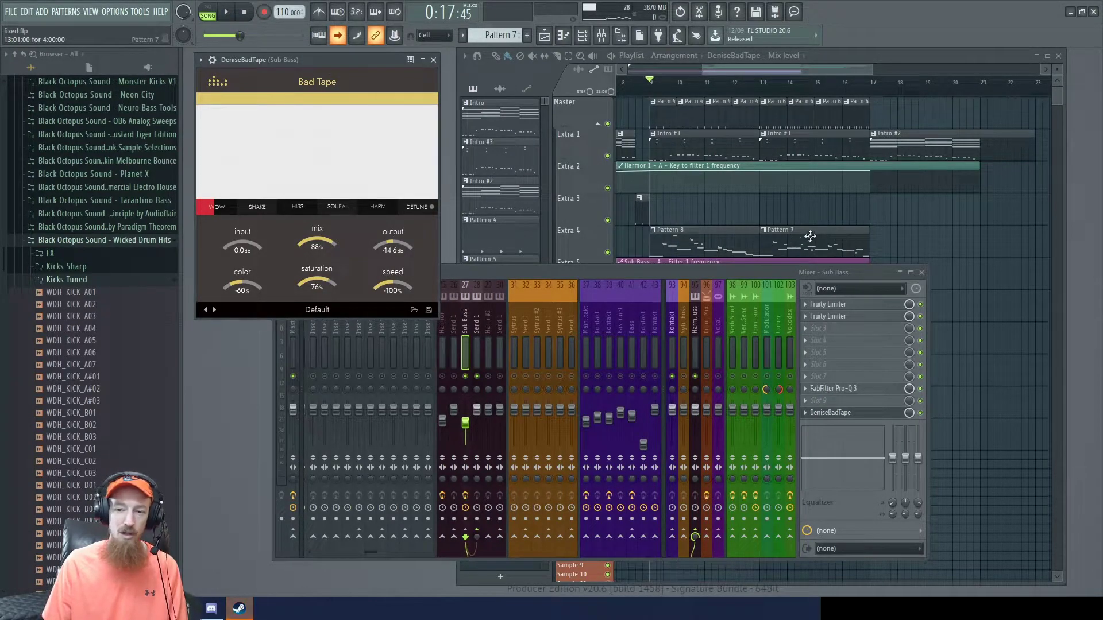
{"action": "left_click_drag", "start_coordinate": [336, 59], "coordinate": [333, 56]}
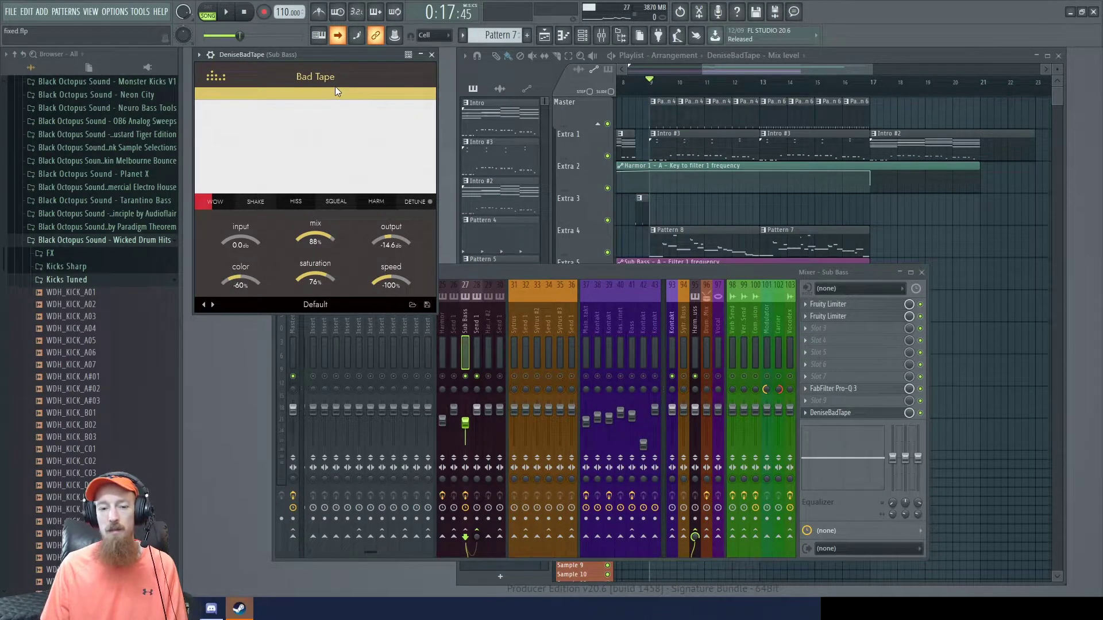
{"action": "mouse_move", "coordinate": [223, 201]}
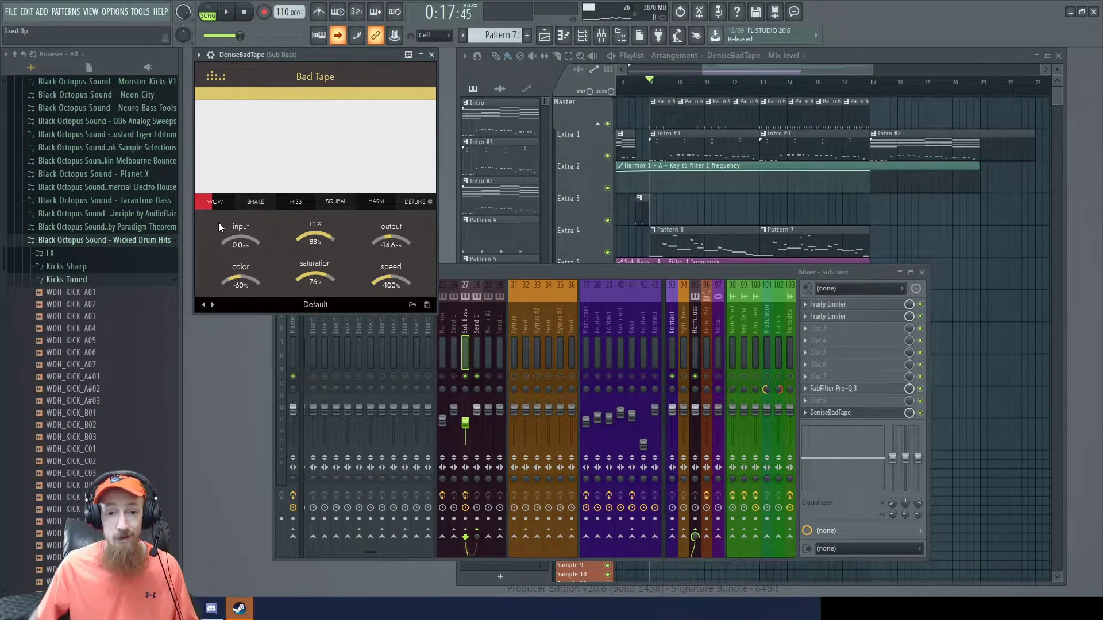
{"action": "left_click", "coordinate": [920, 414]}
{"action": "key", "text": "space"}
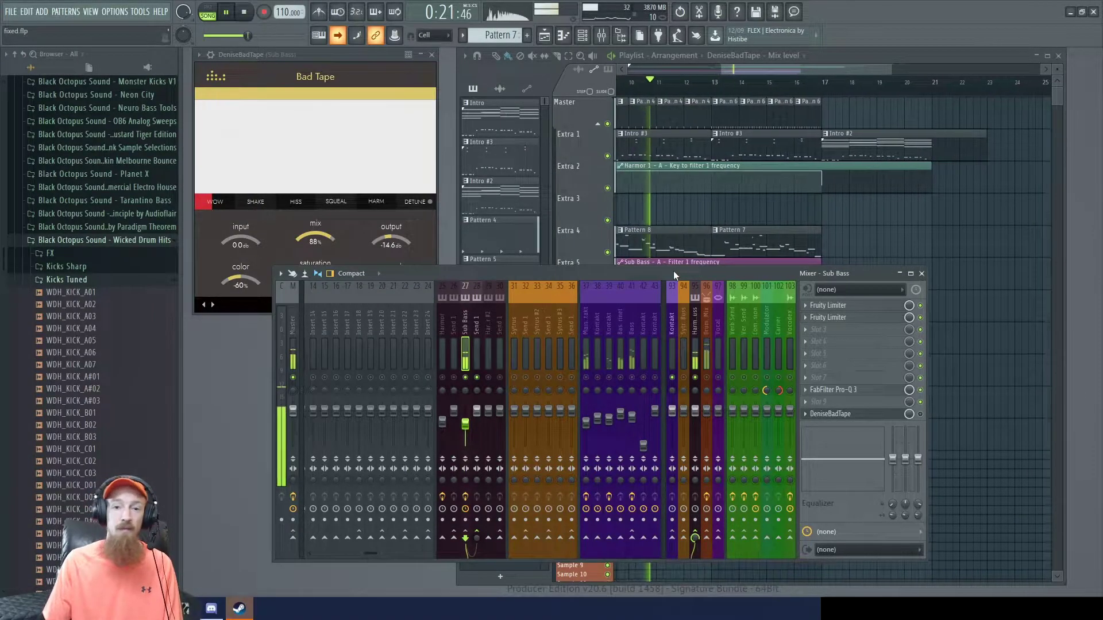
{"action": "key", "text": "space"}
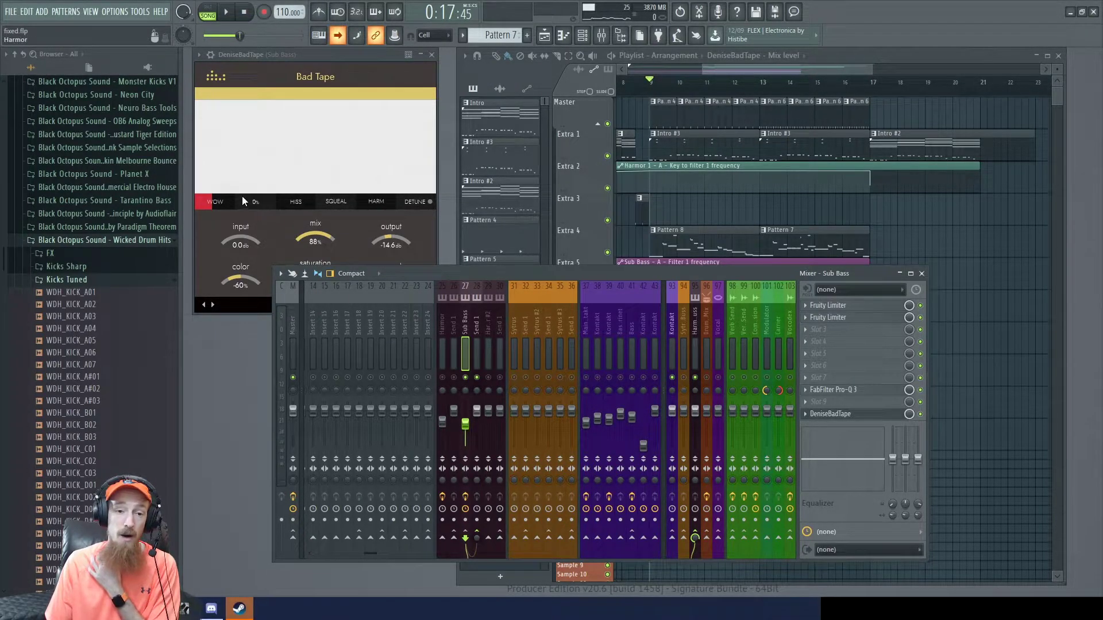
- Bring the Sub Bass Bad Tape window to the front and play from bar 9 with the effect active, then stop
{"action": "left_click", "coordinate": [199, 253]}
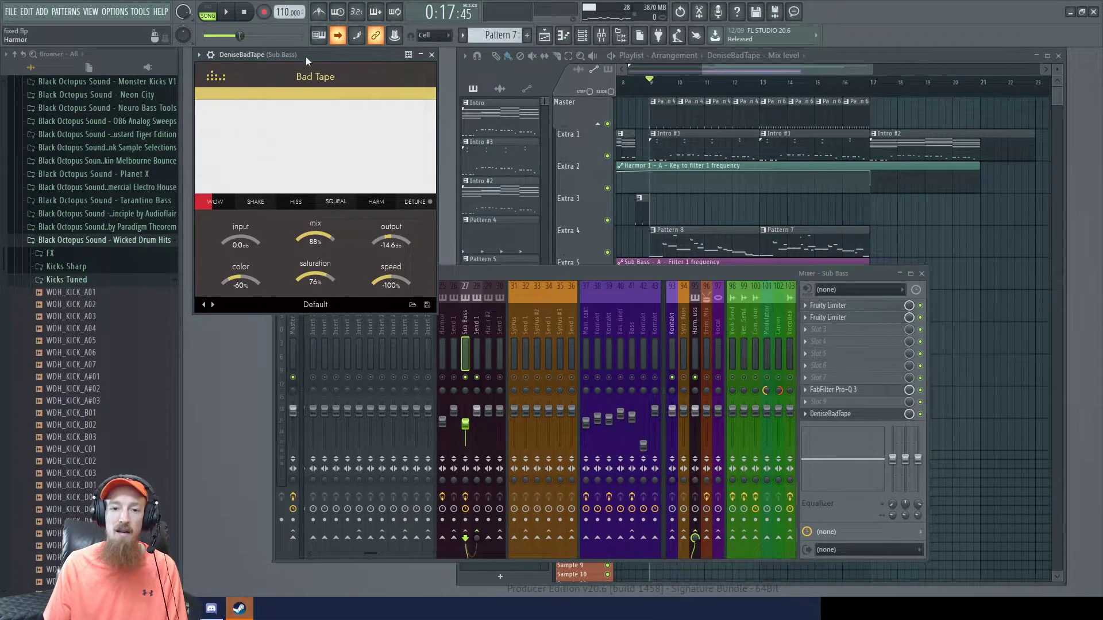
{"action": "left_click_drag", "start_coordinate": [329, 56], "coordinate": [325, 57]}
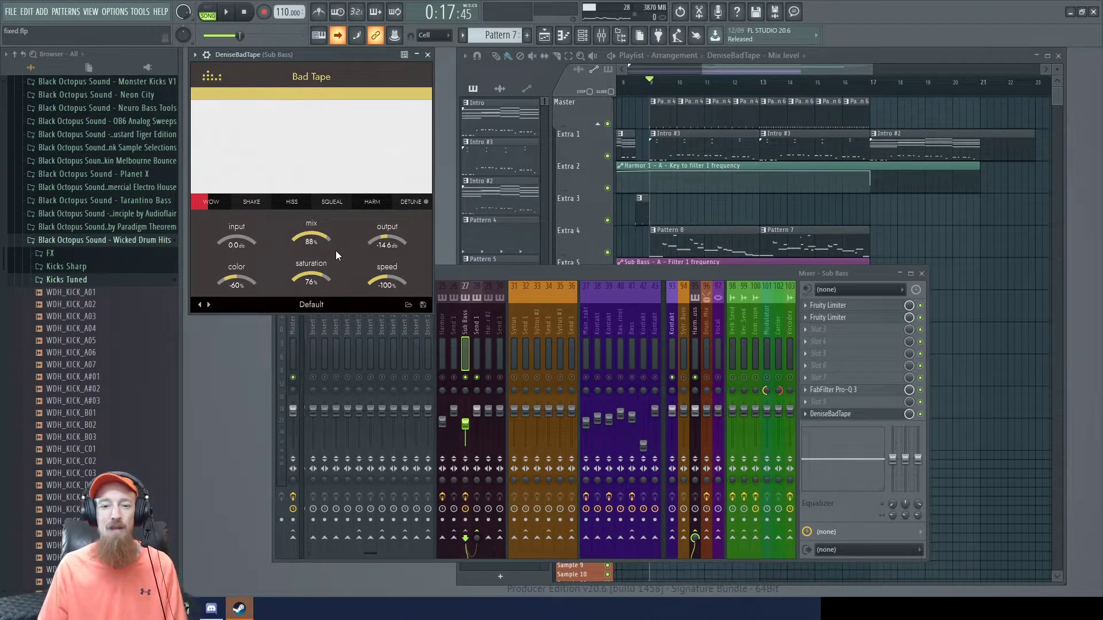
{"action": "key", "text": "space"}
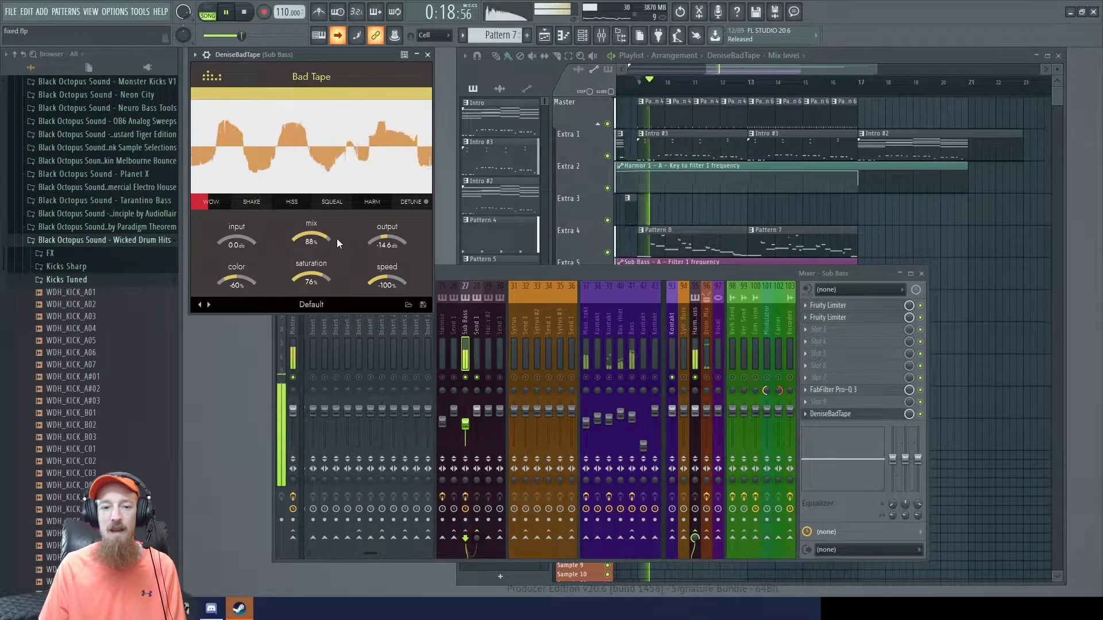
{"action": "key", "text": "space"}
- Play the Sub Bass section with Bad Tape's saturation at 0%, then stop and raise saturation to 86%
{"action": "left_click_drag", "start_coordinate": [311, 279], "coordinate": [312, 292]}
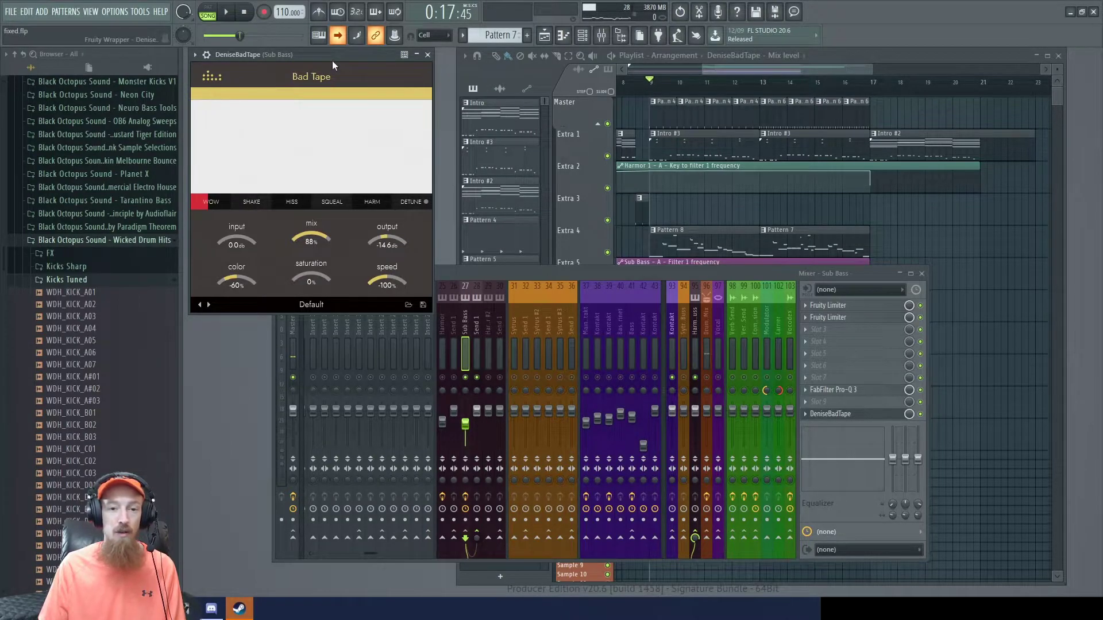
{"action": "key", "text": "space"}
{"action": "key", "text": "space"}
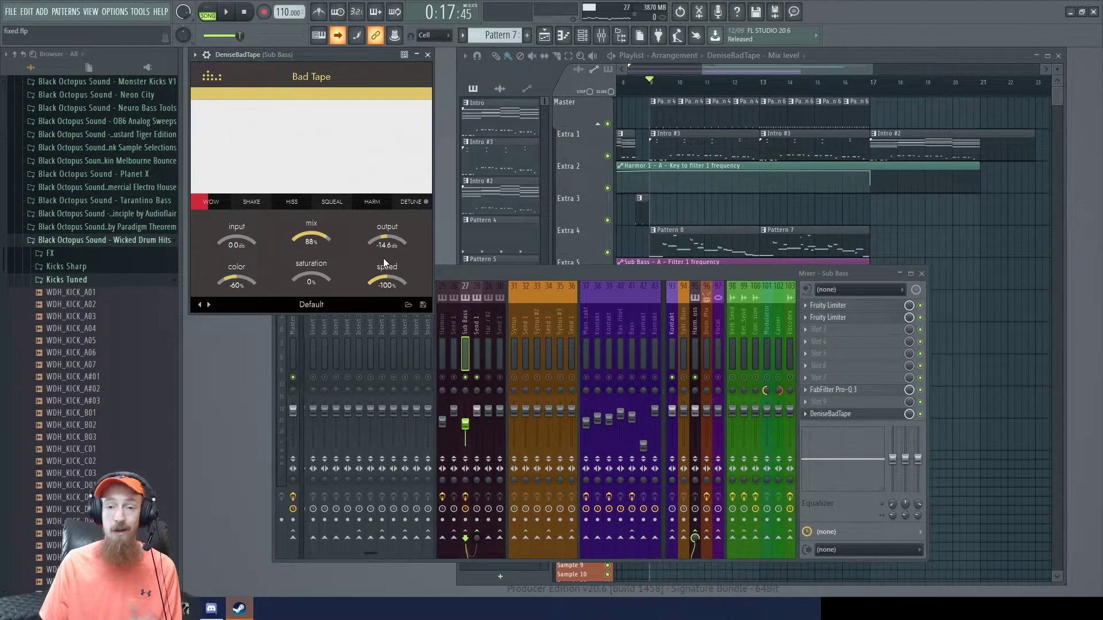
{"action": "left_click_drag", "start_coordinate": [301, 280], "coordinate": [322, 220]}
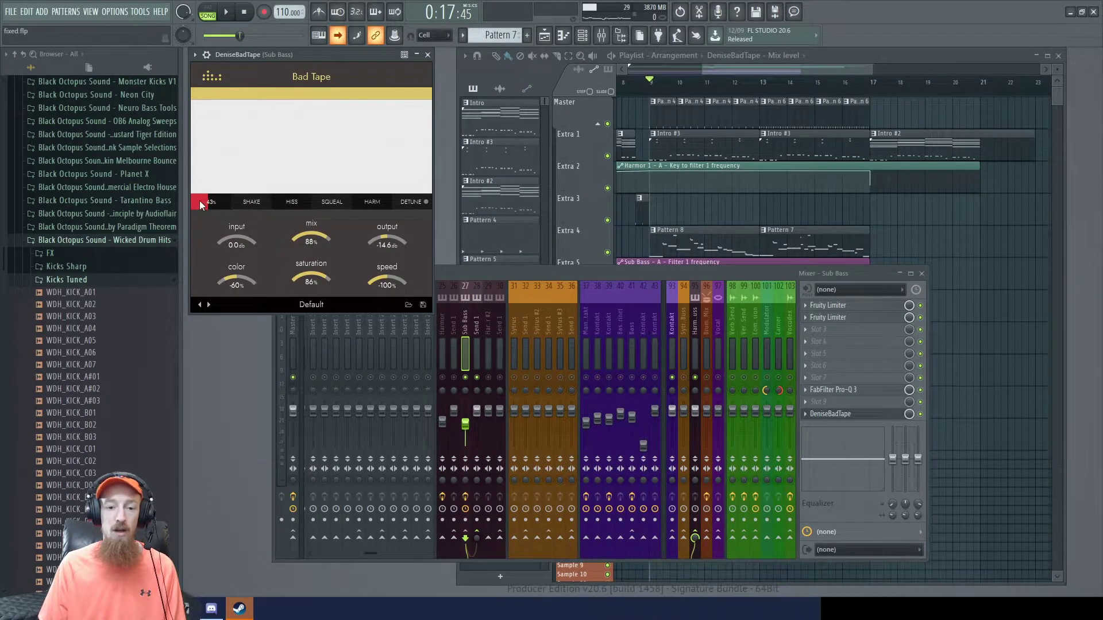
- Play the Sub Bass section with Bad Tape's color at 100%, then set color to -55%, replay the section and stop
{"action": "mouse_move", "coordinate": [211, 205]}
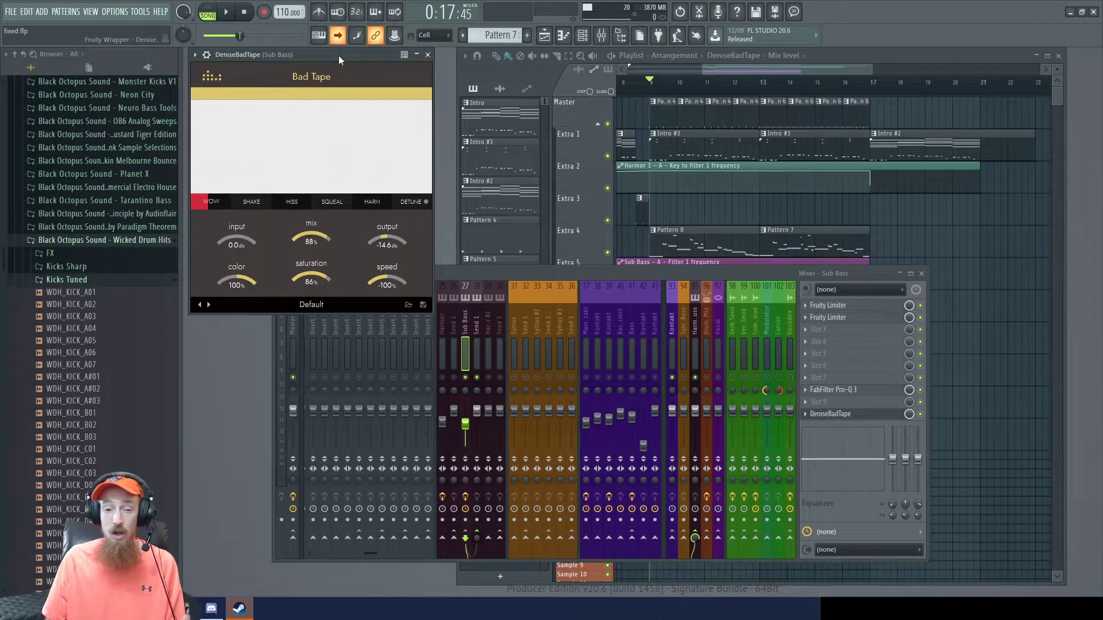
{"action": "key", "text": "space"}
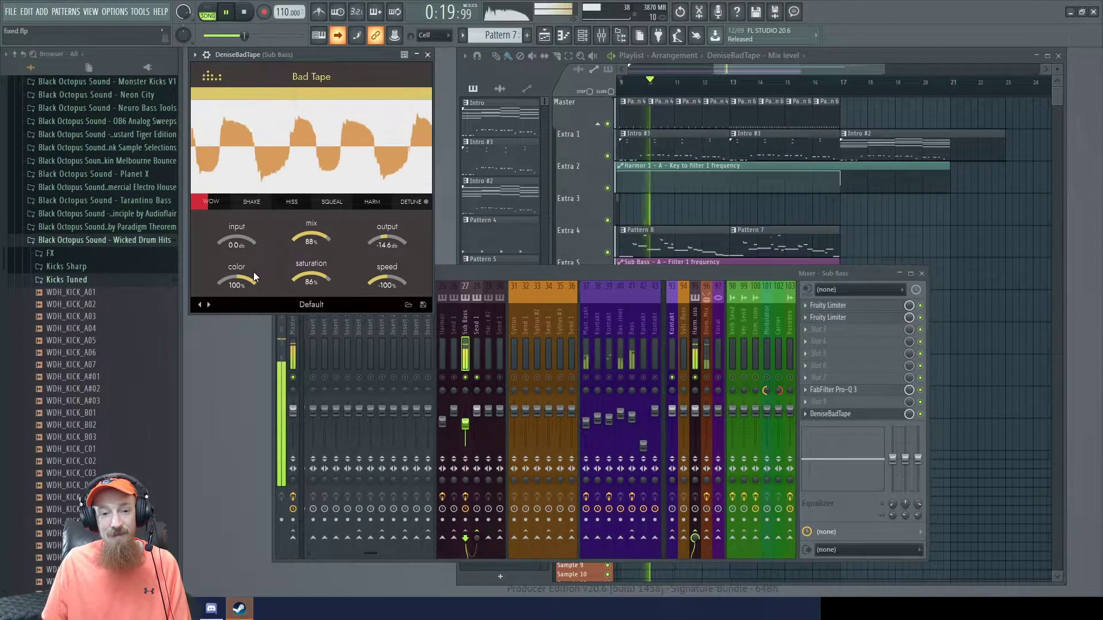
{"action": "key", "text": "space"}
{"action": "left_click_drag", "start_coordinate": [255, 271], "coordinate": [229, 326]}
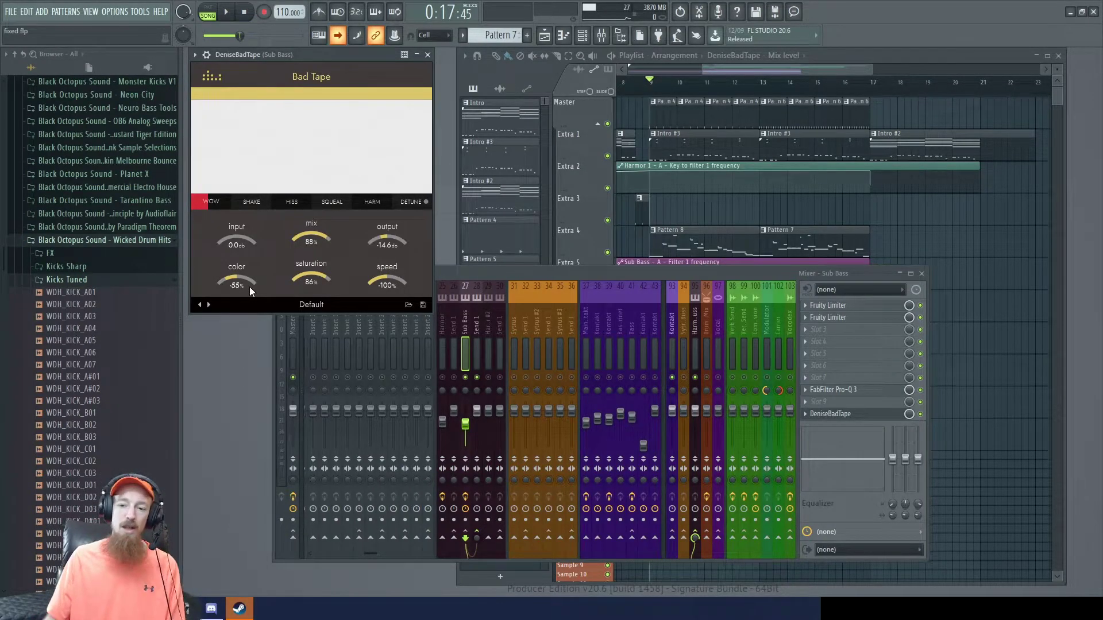
{"action": "key", "text": "space"}
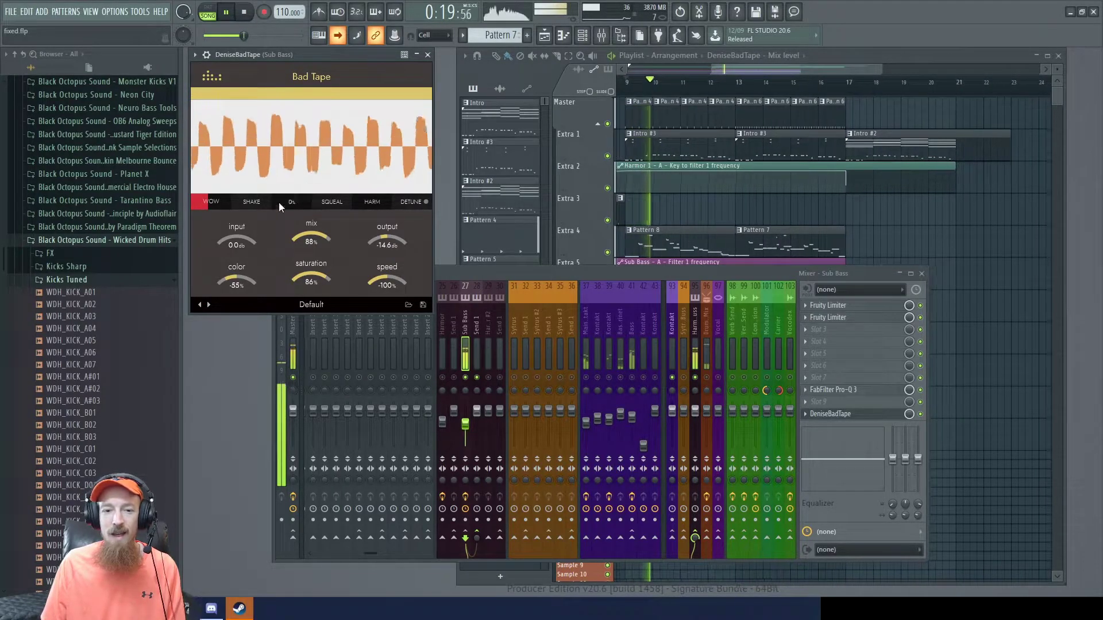
{"action": "key", "text": "space"}
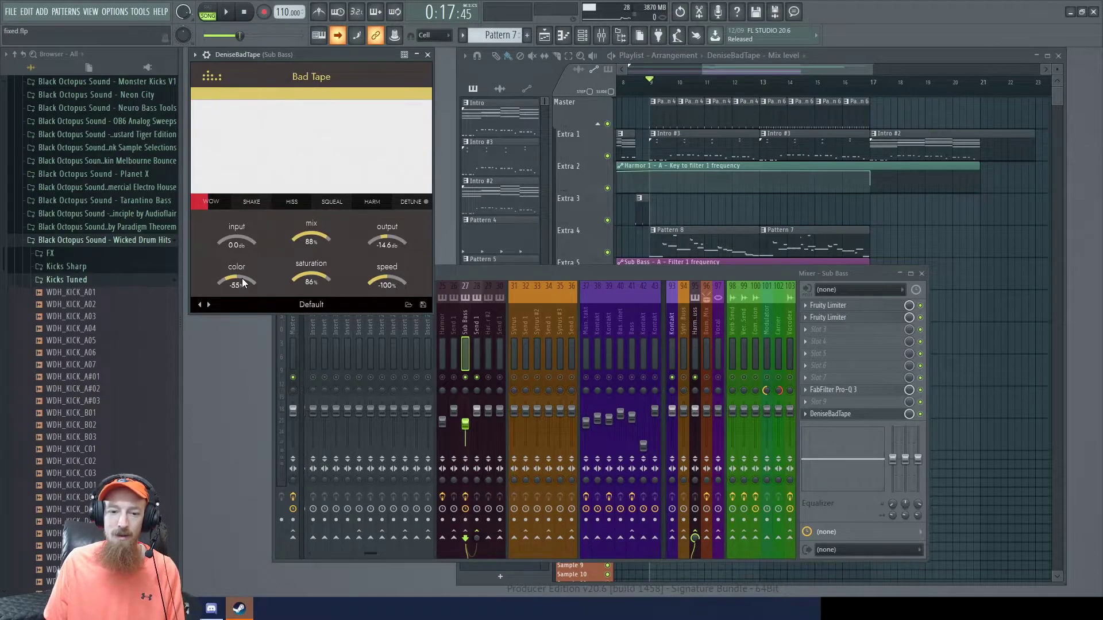
{"action": "left_click_drag", "start_coordinate": [309, 279], "coordinate": [308, 283]}
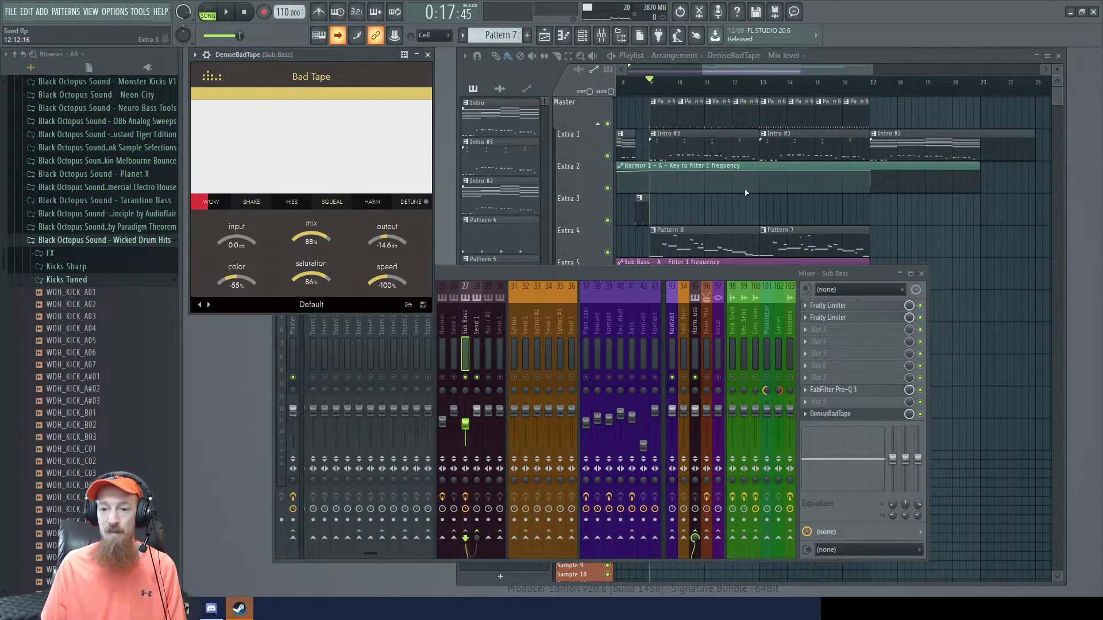
- Return the playlist to the intro and start playback from bar 5
{"action": "left_click_drag", "start_coordinate": [743, 68], "coordinate": [733, 67]}
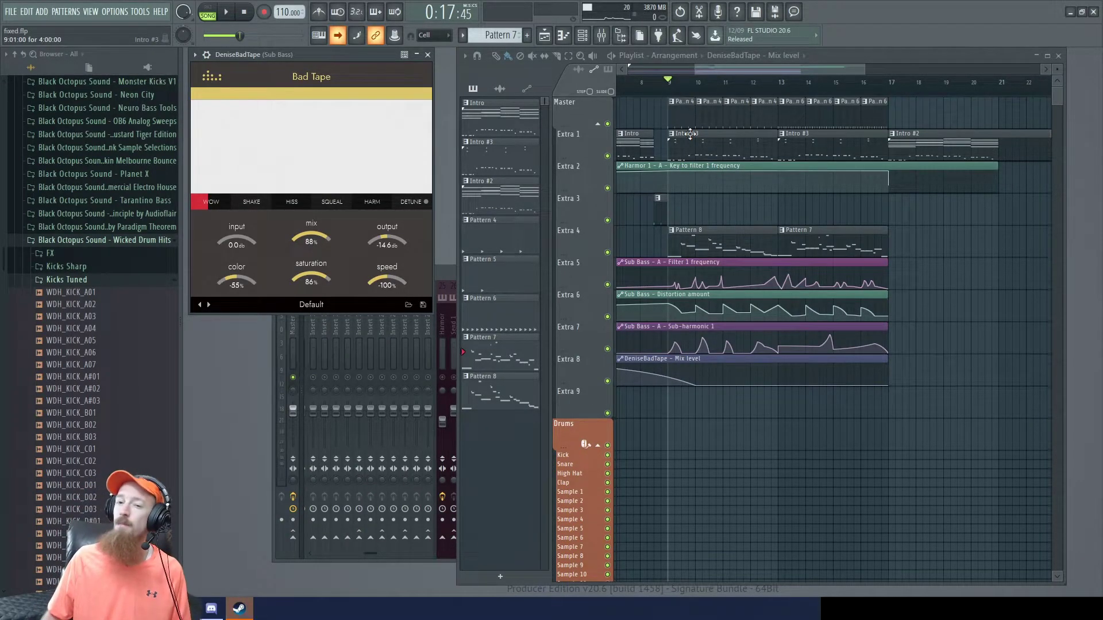
{"action": "left_click_drag", "start_coordinate": [771, 67], "coordinate": [677, 70]}
{"action": "left_click", "coordinate": [727, 82]}
{"action": "key", "text": "space"}
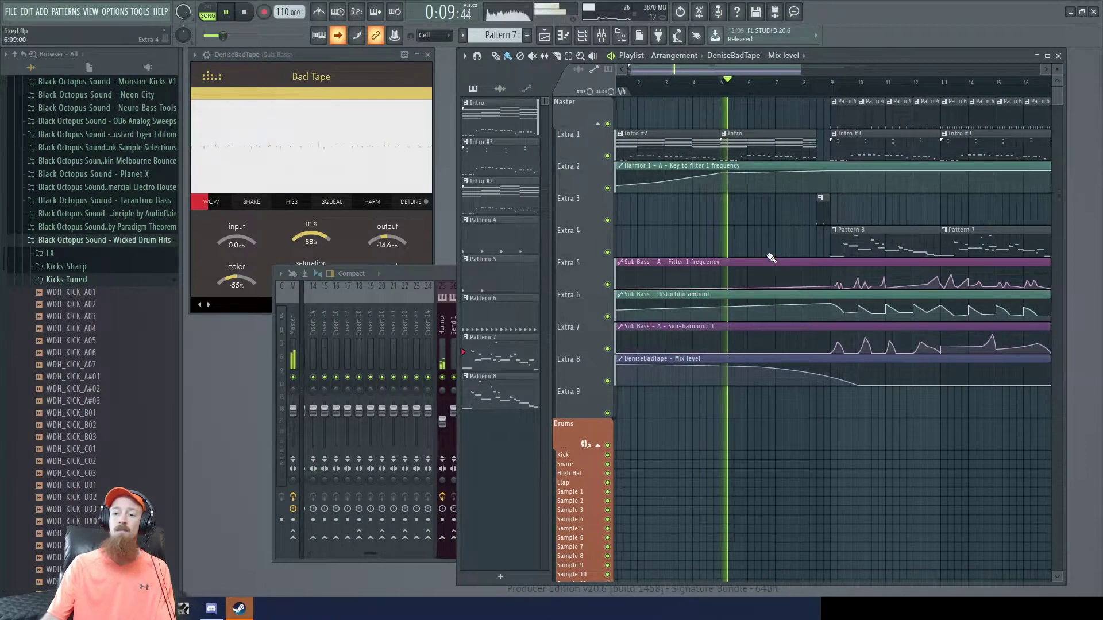